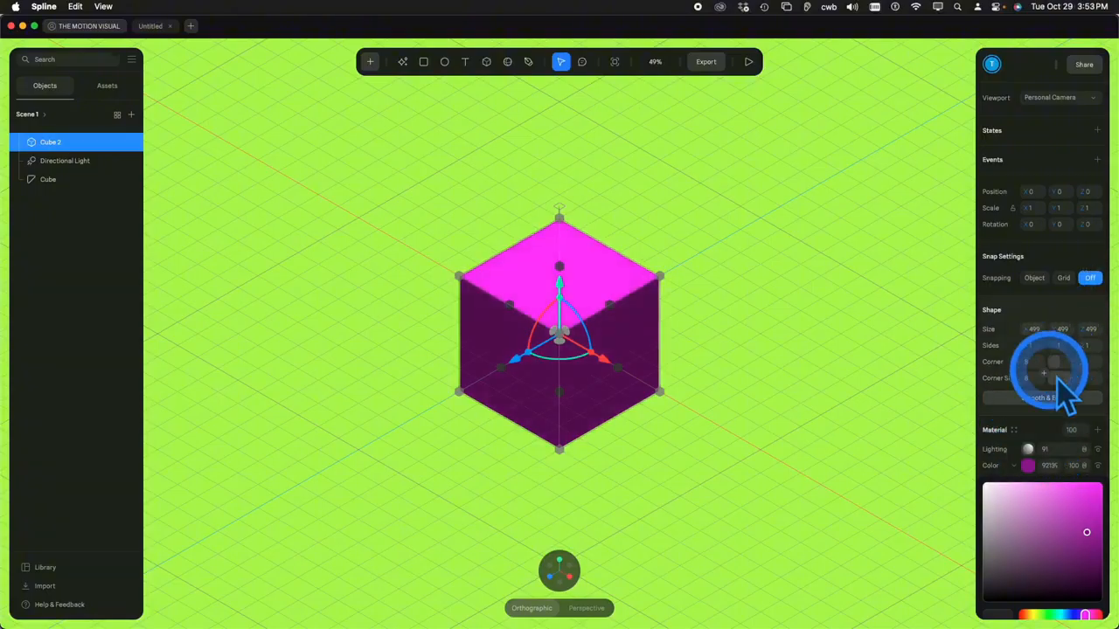
Set the cube's corner radius to 0 and its corner sides to 1
drag(1053, 360, 1039, 376)
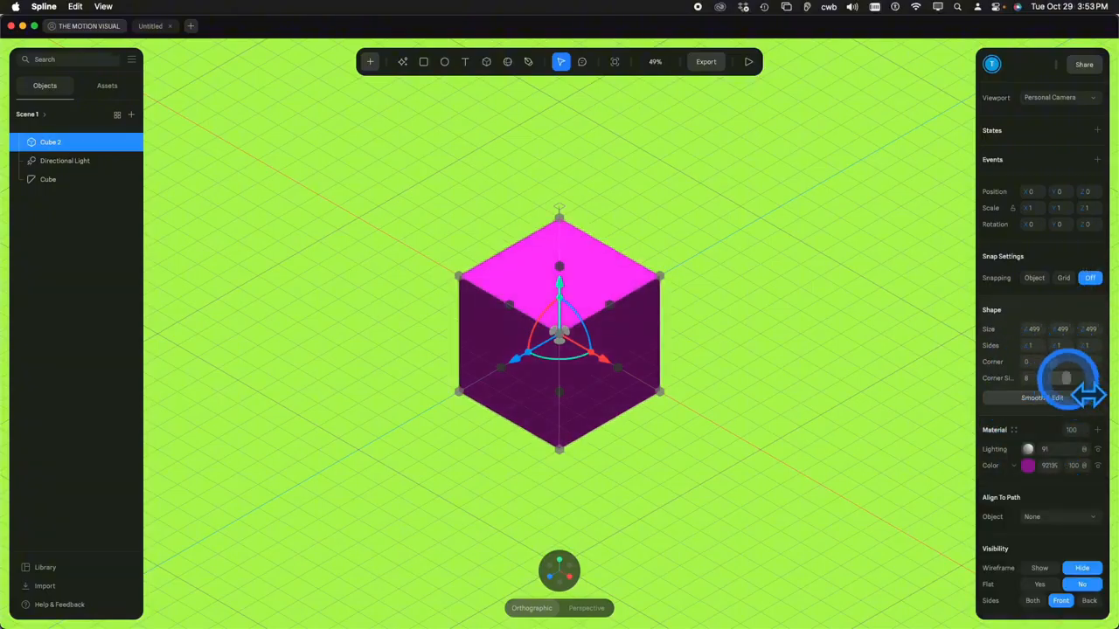
scroll(783, 368, up, 2)
scroll(778, 365, up, 3)
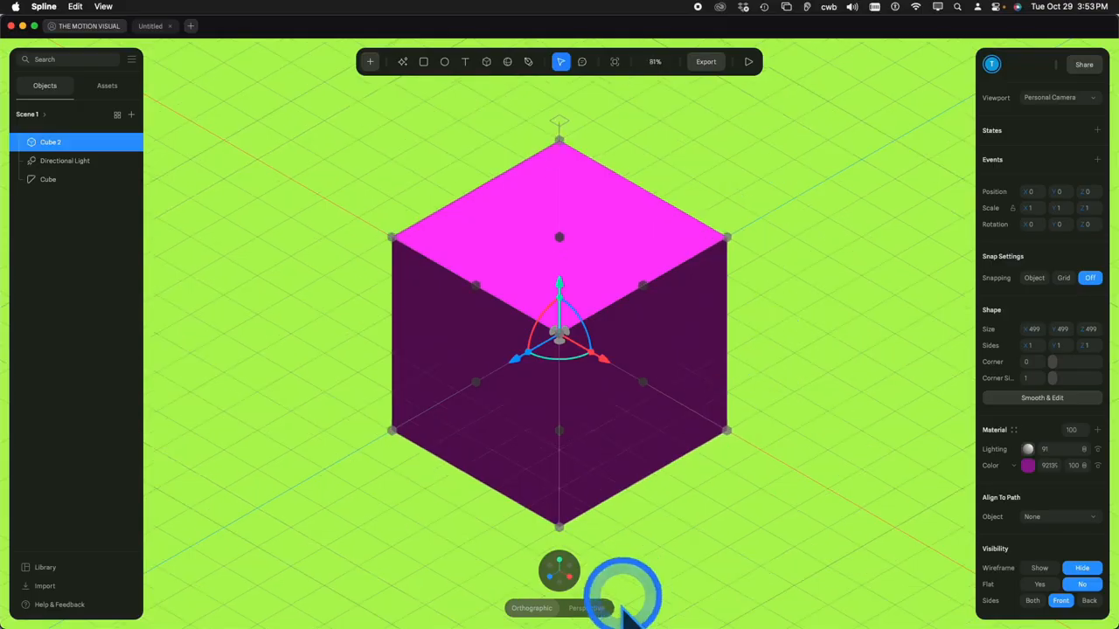
click(507, 571)
click(609, 570)
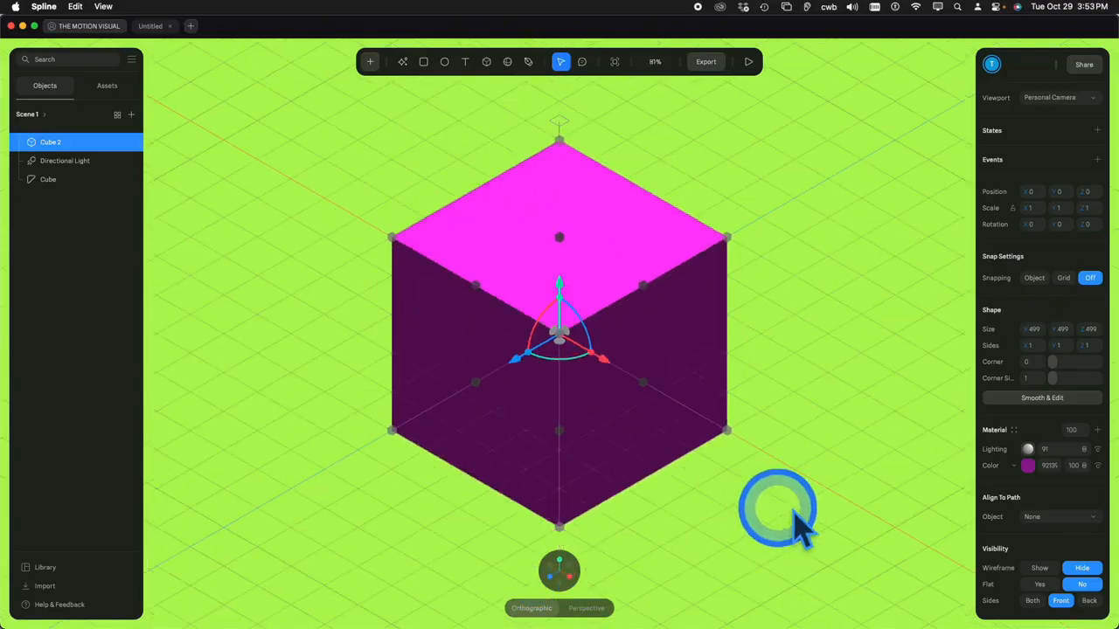
Convert the cube to an editable mesh with Smooth & Edit and set its subdivision level to 0
click(1061, 401)
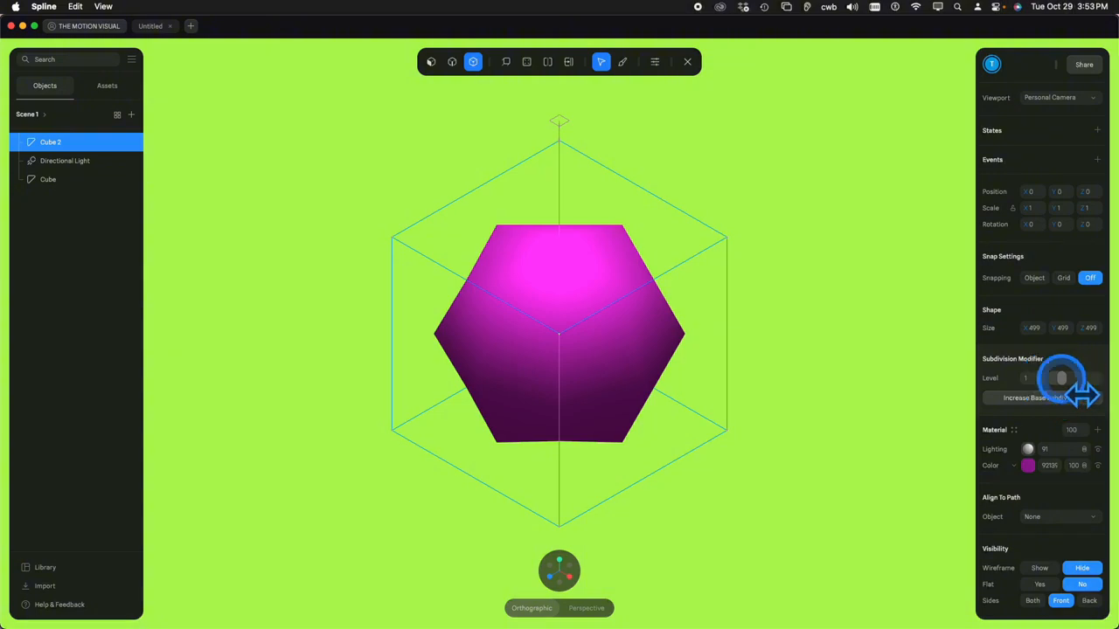
drag(1060, 377, 1069, 377)
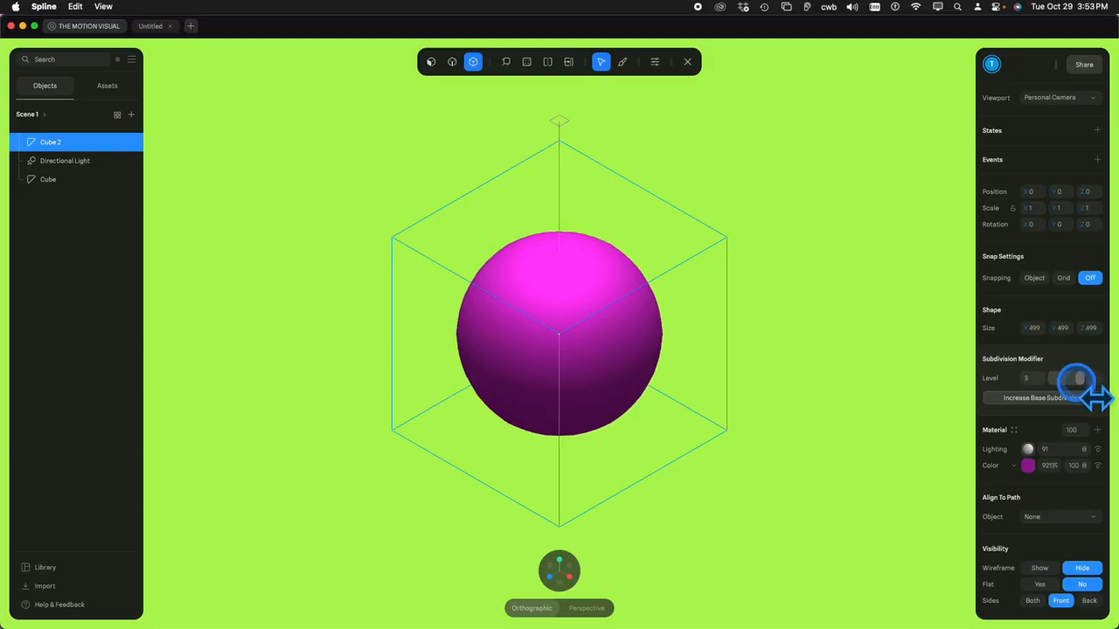
drag(1078, 378, 1012, 376)
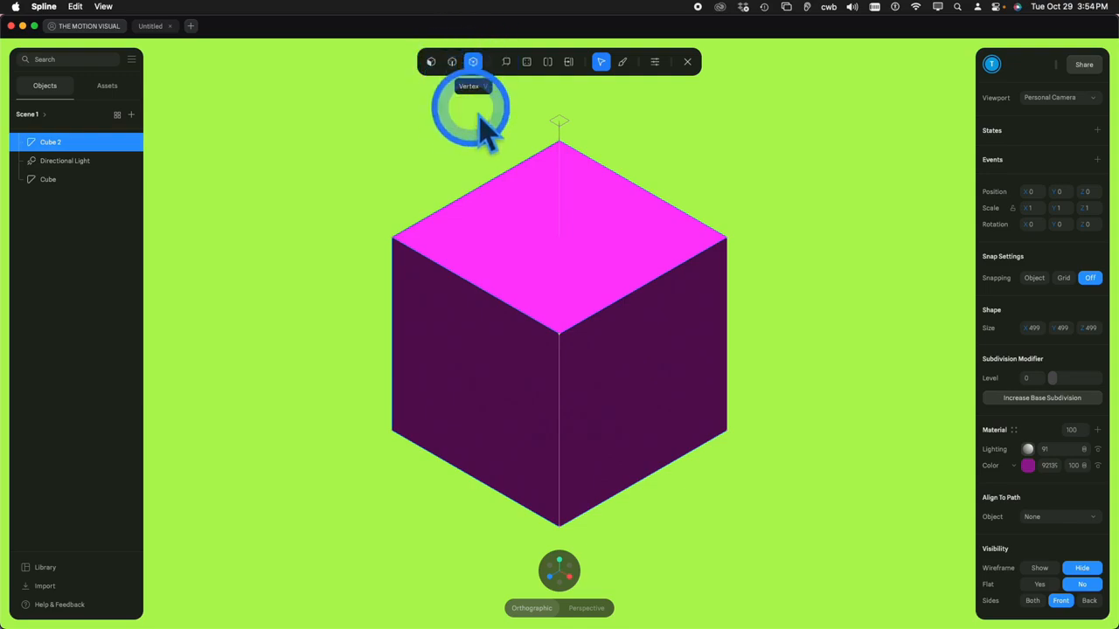
In face selection mode, move the cube's right side face outward, try rotating it, and undo the rotation
click(430, 61)
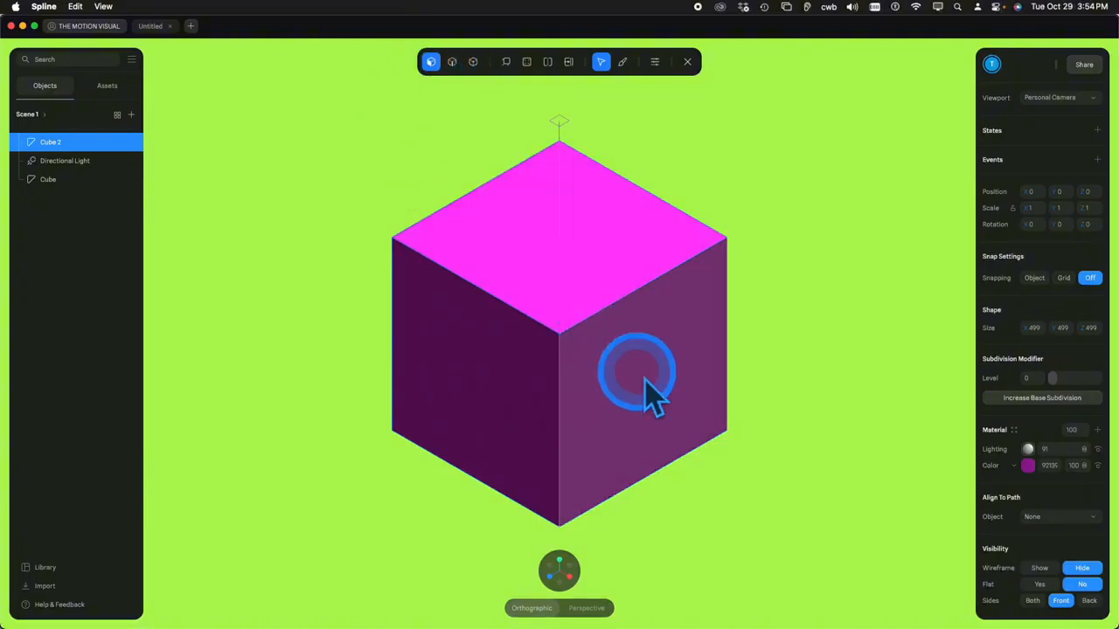
click(647, 381)
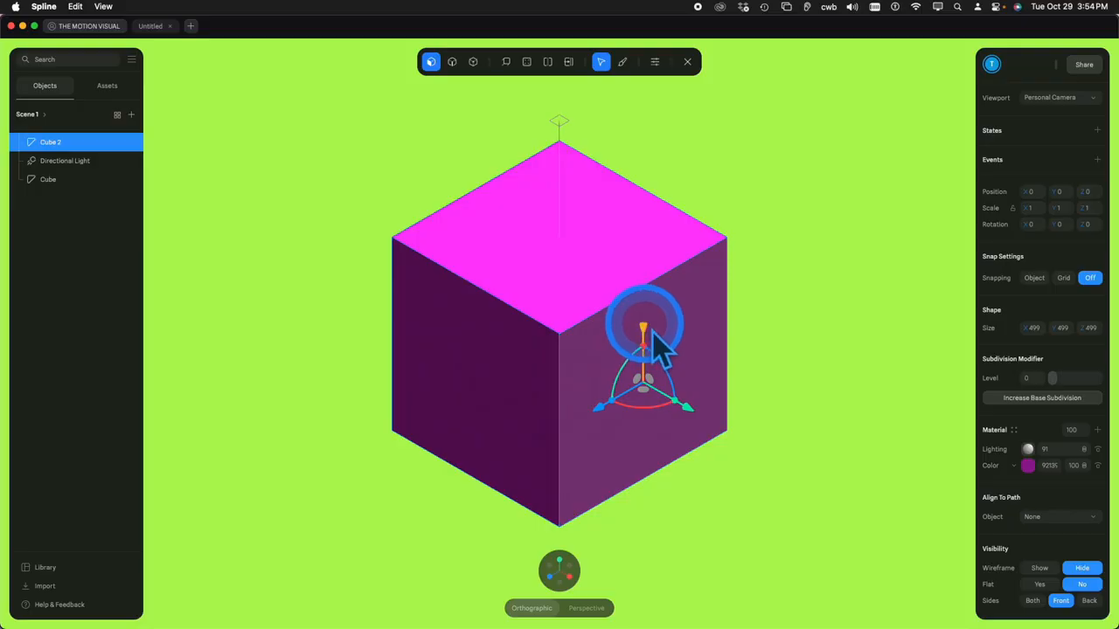
drag(652, 333, 765, 472)
drag(656, 503, 727, 510)
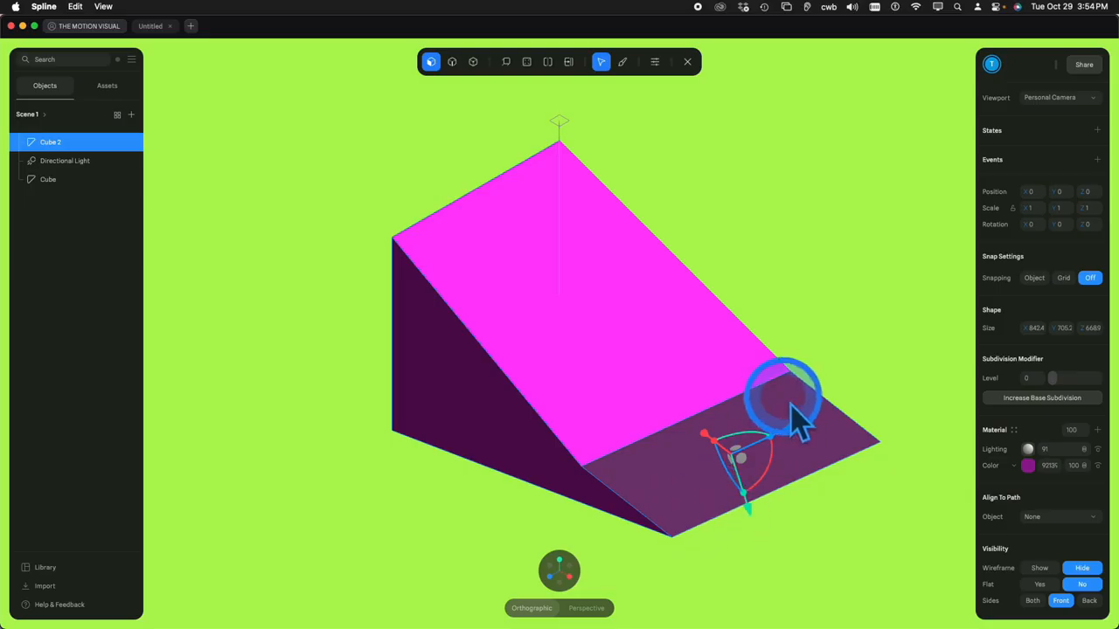
key(super+z)
key(super+z)
key(super+z)
key(super+z)
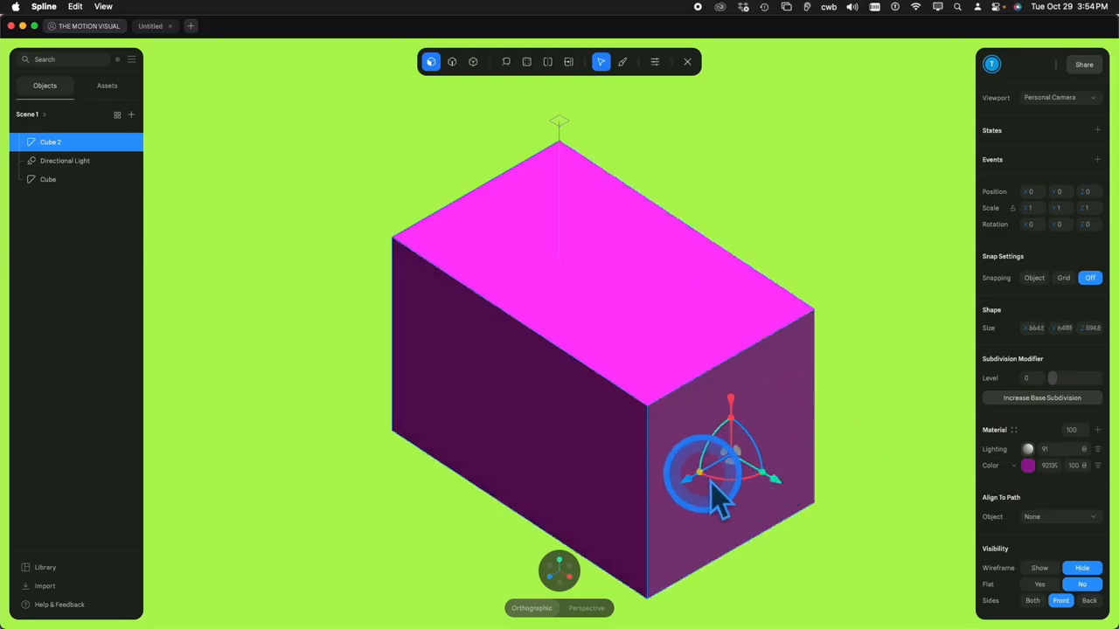
Try scaling the displaced side face, and undo the face edits back to the original cube
drag(709, 484, 791, 520)
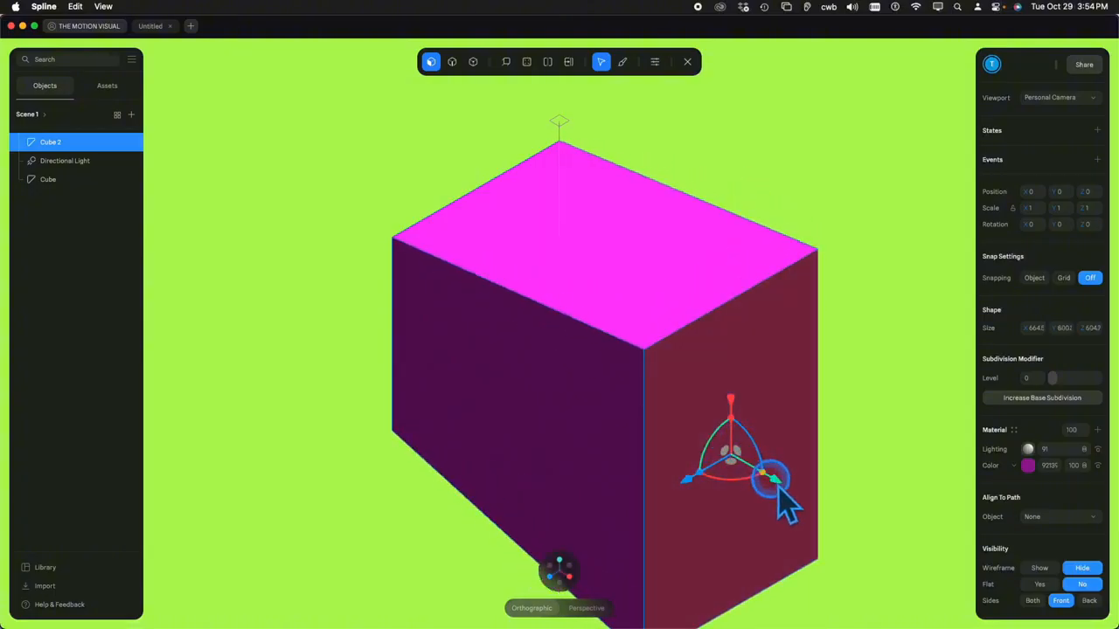
click(773, 492)
mouse_move(773, 489)
mouse_down()
mouse_move(791, 496)
mouse_move(744, 480)
mouse_move(764, 478)
mouse_up()
key(super+z)
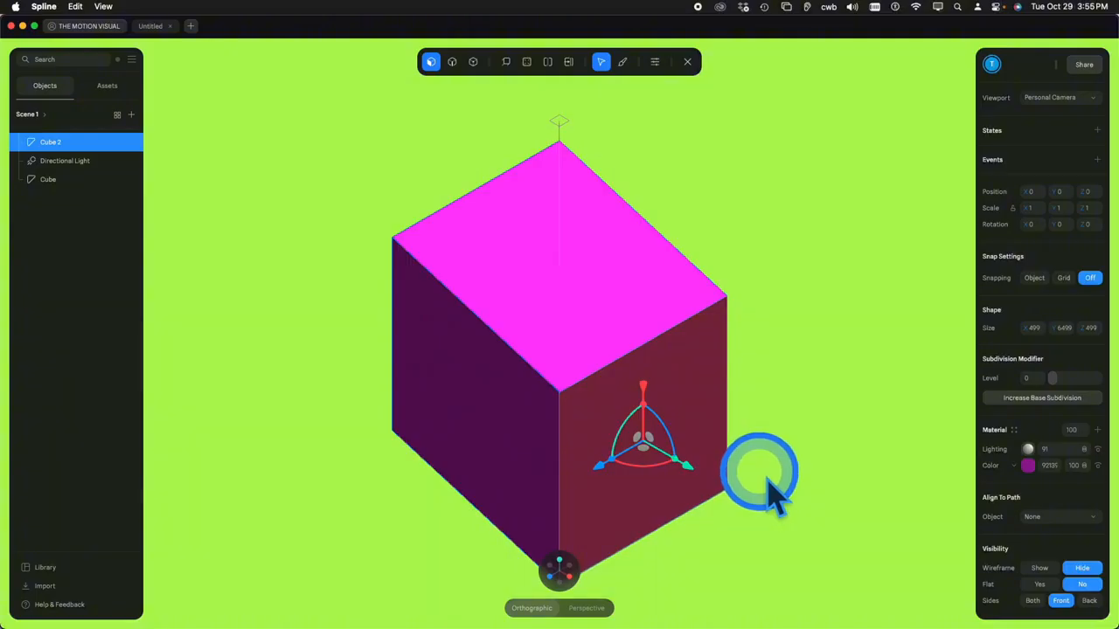
key(super+z)
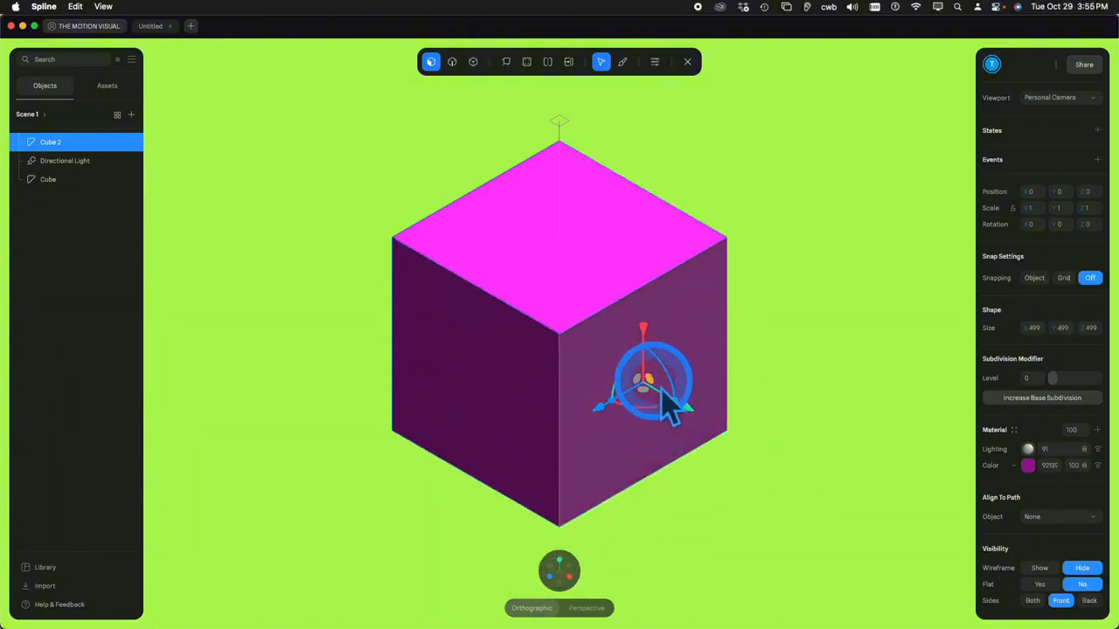
Try moving the side face freely along two axes from different view angles, and undo the moves
drag(657, 387, 763, 425)
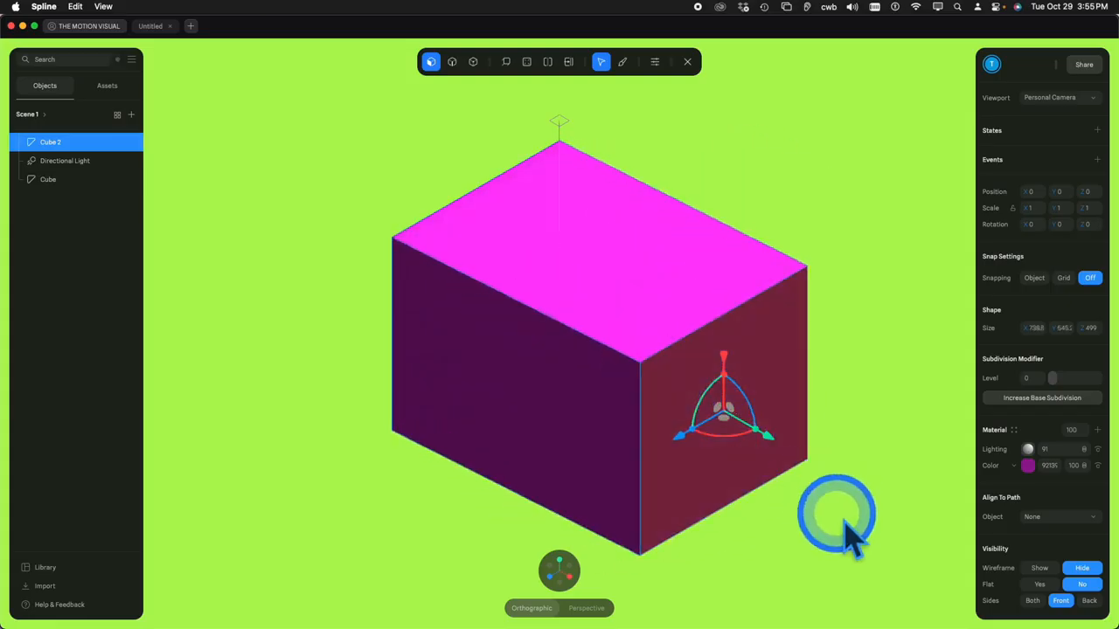
drag(862, 554, 794, 537)
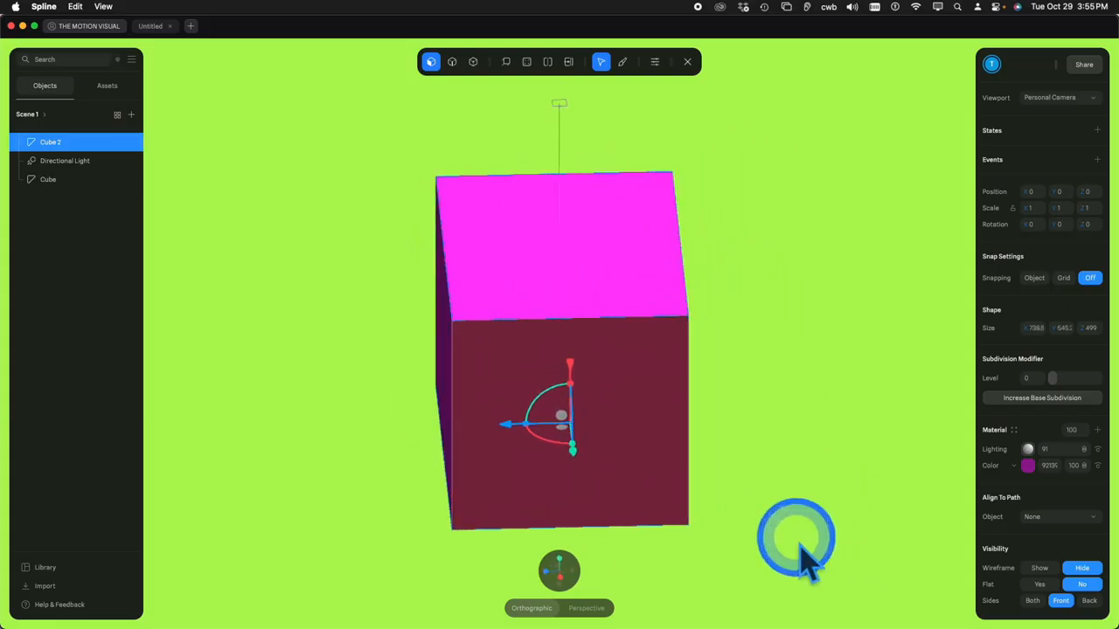
drag(566, 430, 739, 496)
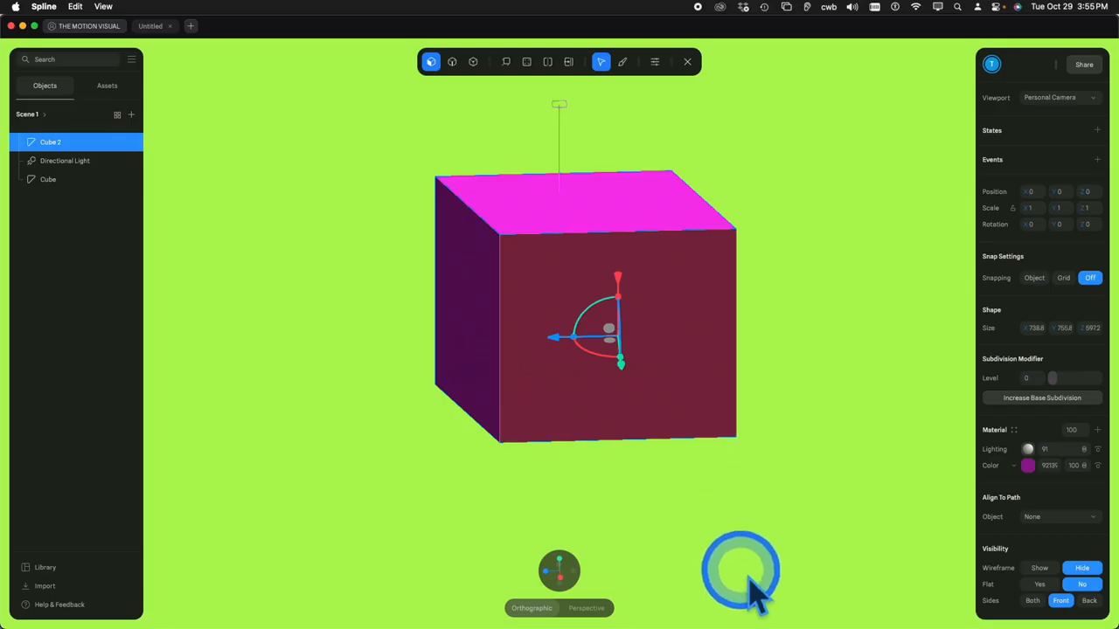
key(super+z)
key(super+z)
key(super+z)
In edge selection mode, select the top edge of the right side face and try moving and rotating it
key(3)
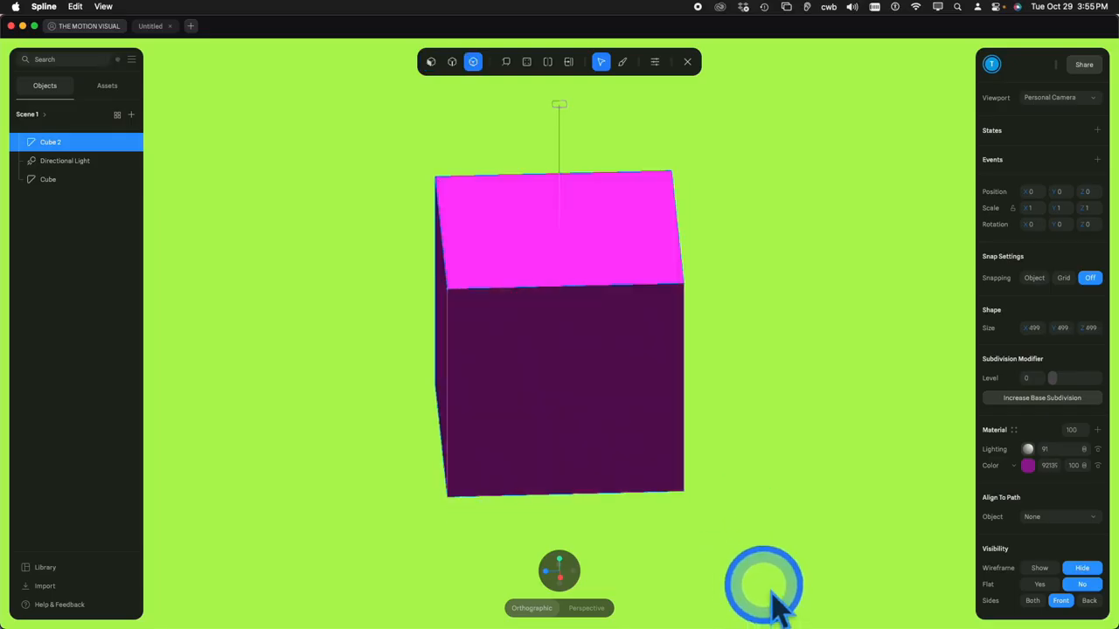
alt+drag(776, 585, 847, 575)
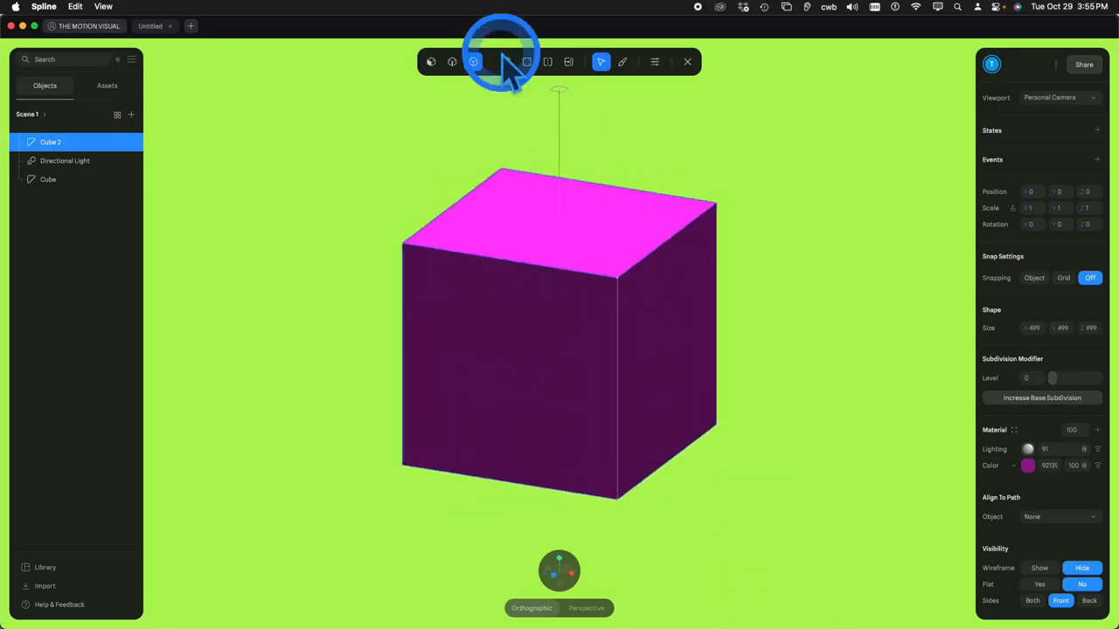
click(453, 62)
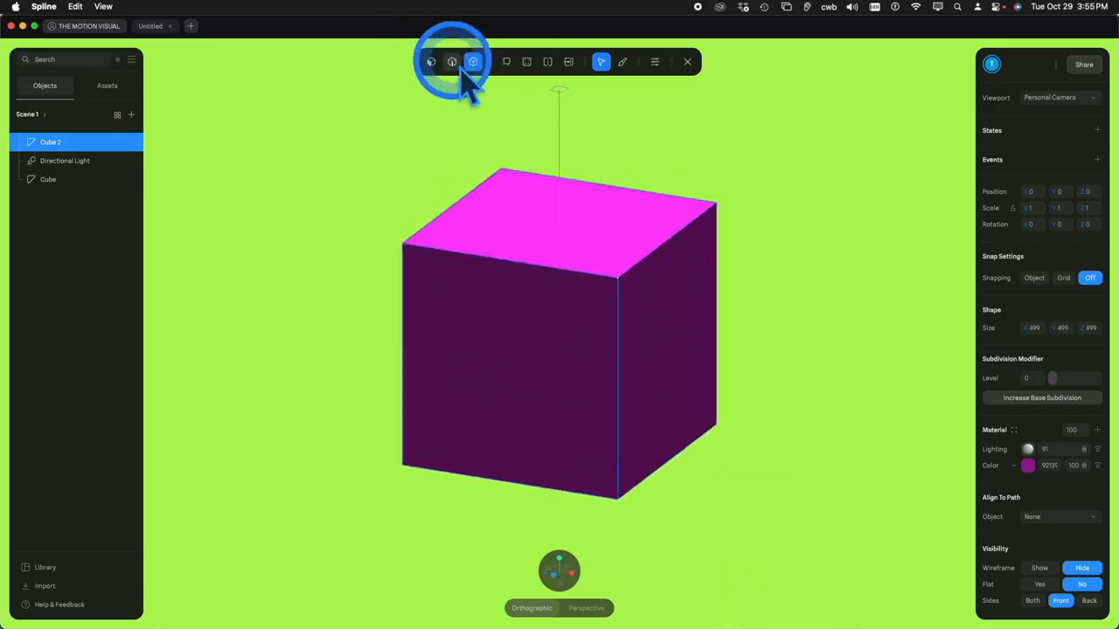
click(670, 248)
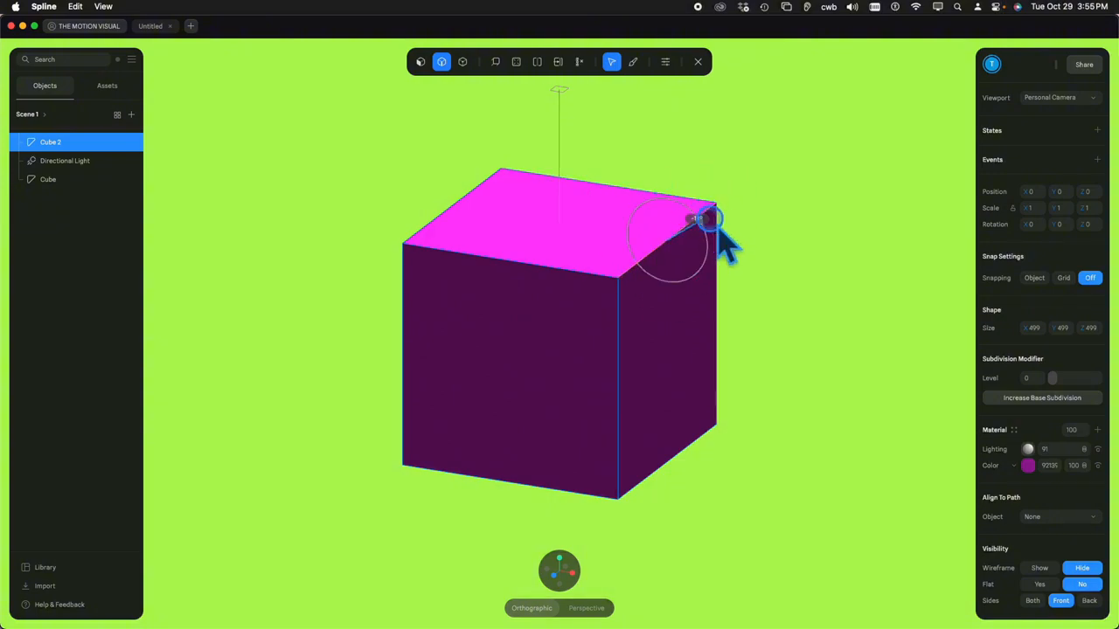
drag(675, 232, 694, 263)
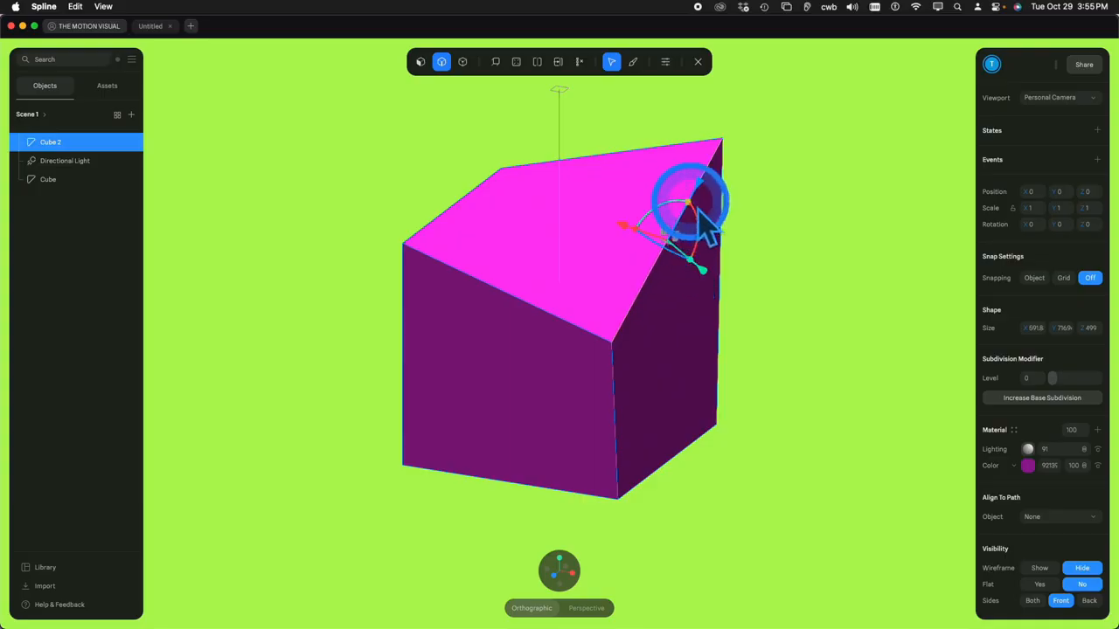
drag(698, 210, 797, 299)
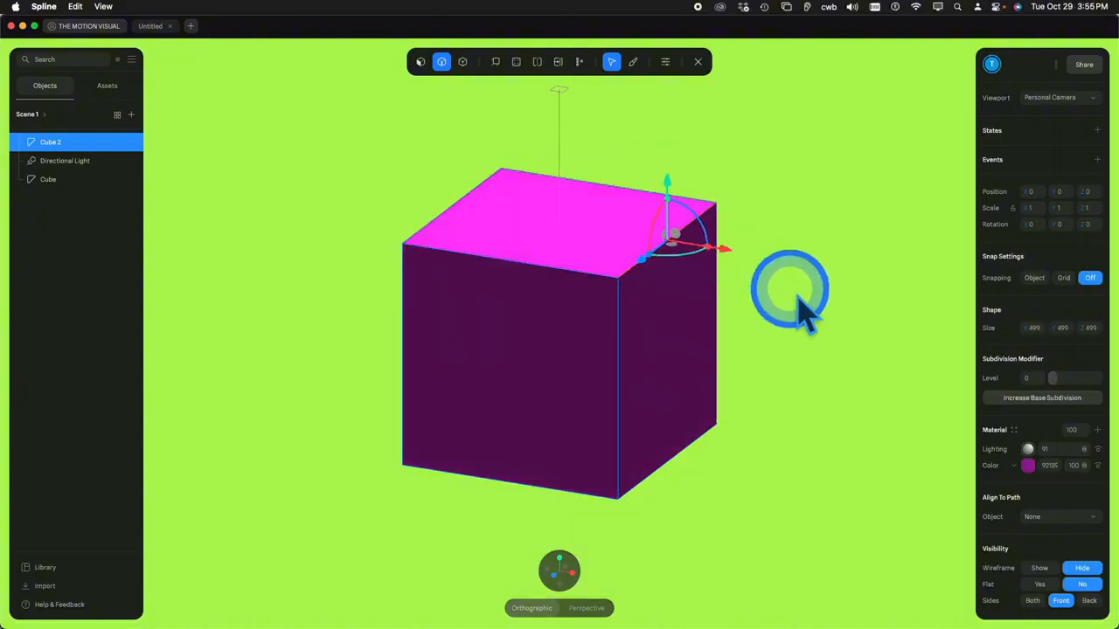
In vertex selection mode, try moving the top front corner vertex down and along the X axis, and undo both moves
click(462, 61)
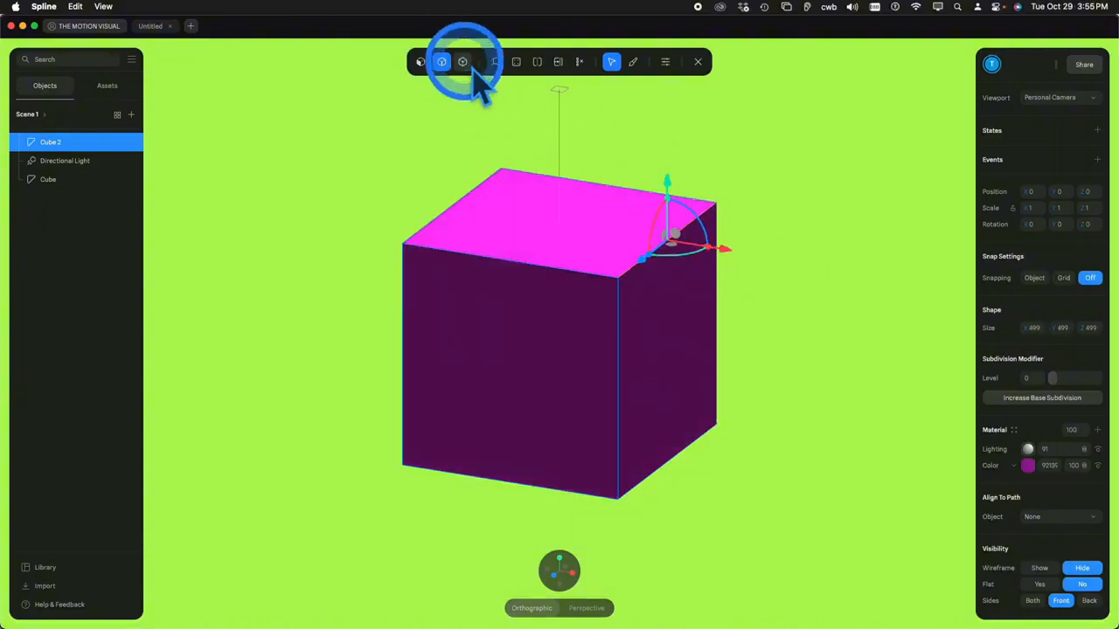
click(633, 288)
drag(630, 223, 620, 262)
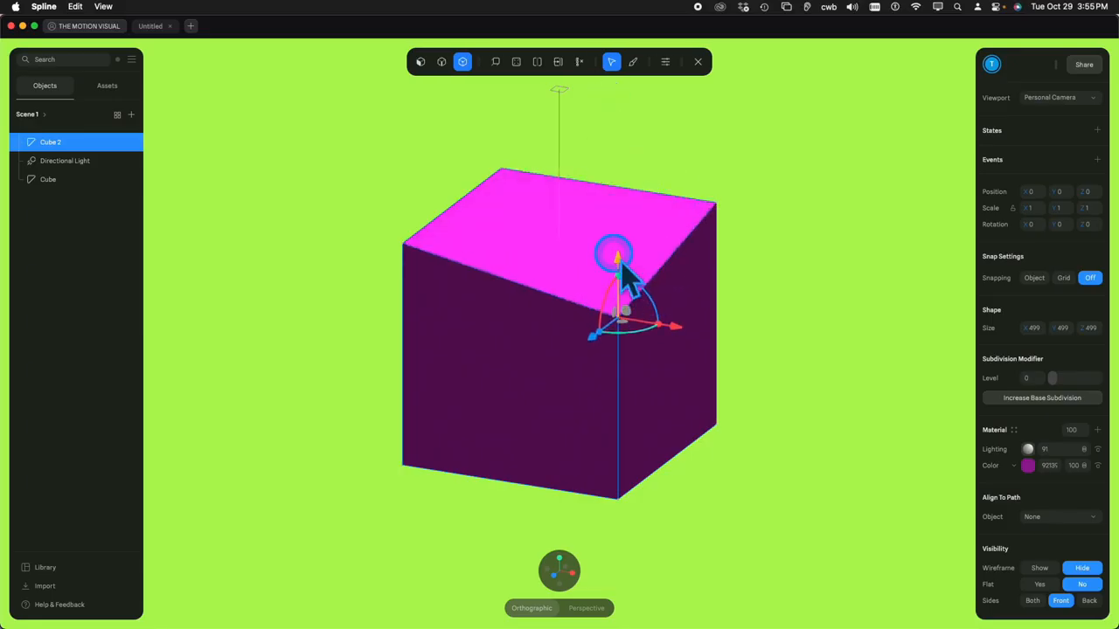
drag(664, 305, 725, 325)
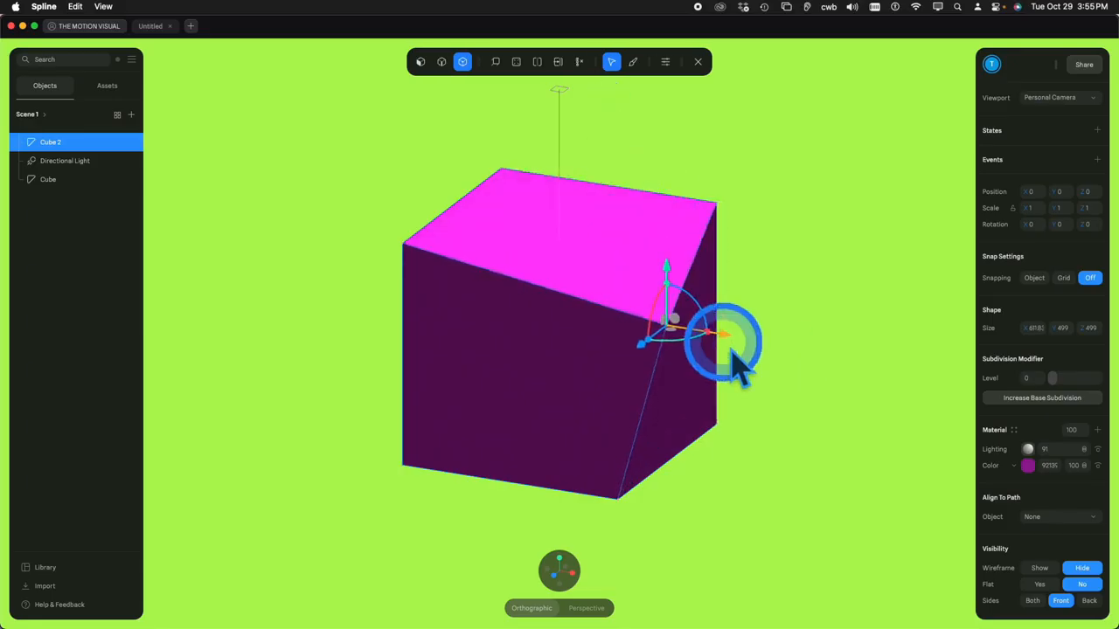
key(super+z)
key(super+z)
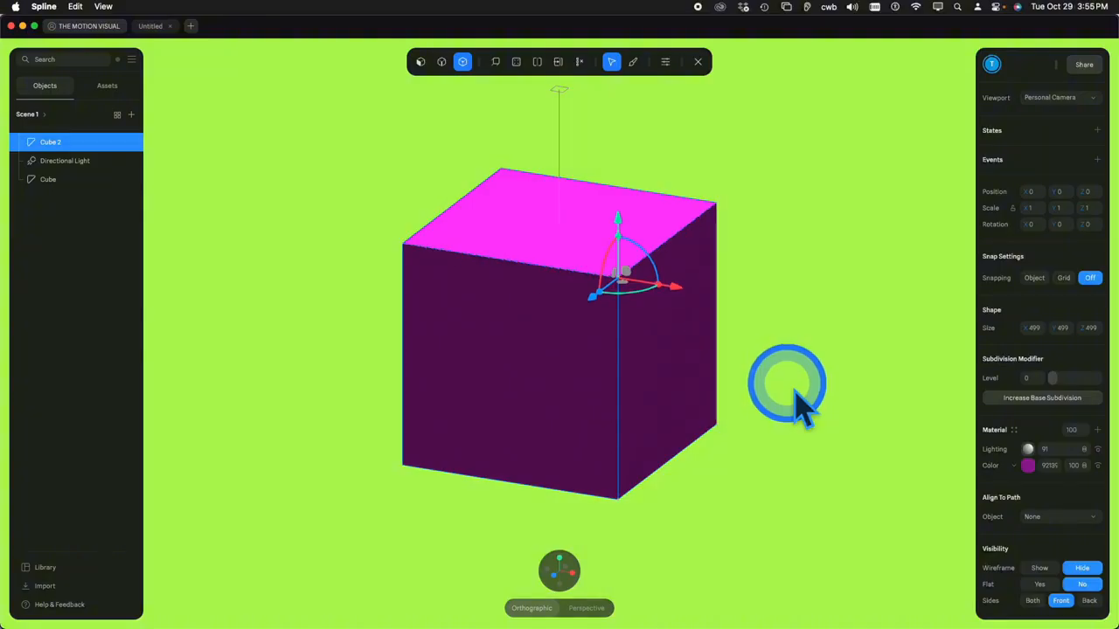
click(802, 386)
Select the cube's top face and an adjoining side face together, try transforming them as one, and undo the changes
click(431, 62)
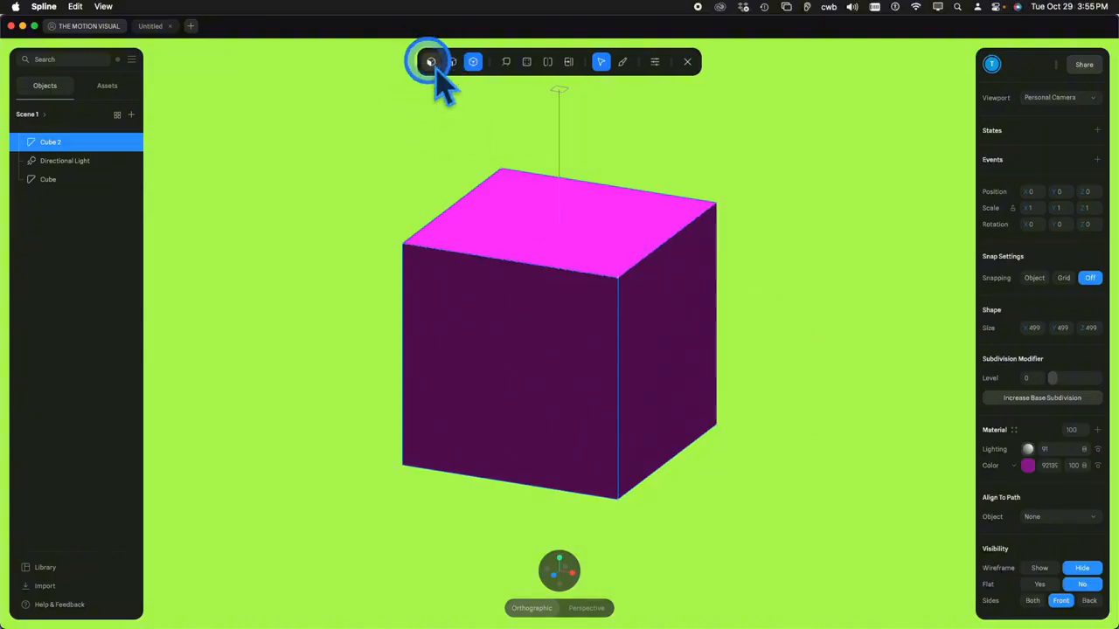
click(604, 249)
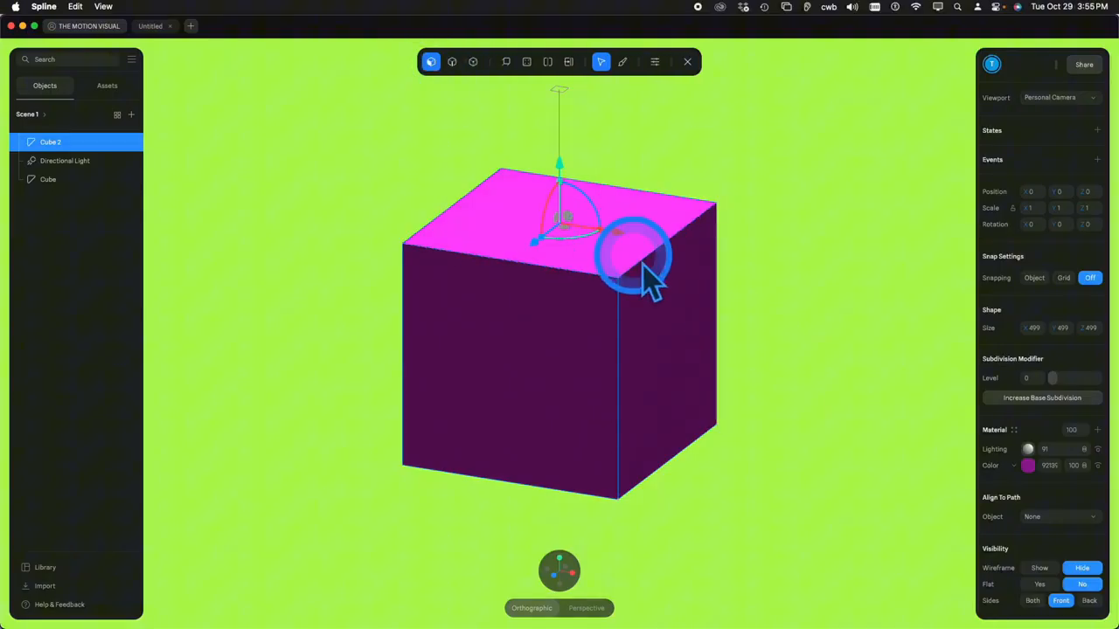
shift+click(701, 312)
drag(860, 328, 762, 331)
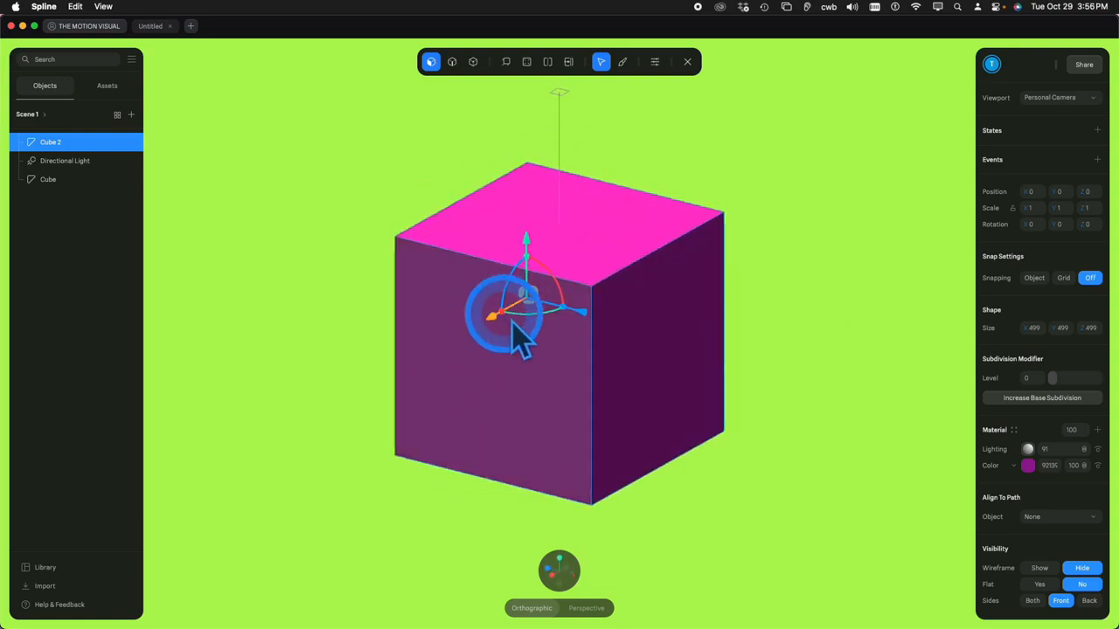
drag(502, 312, 520, 282)
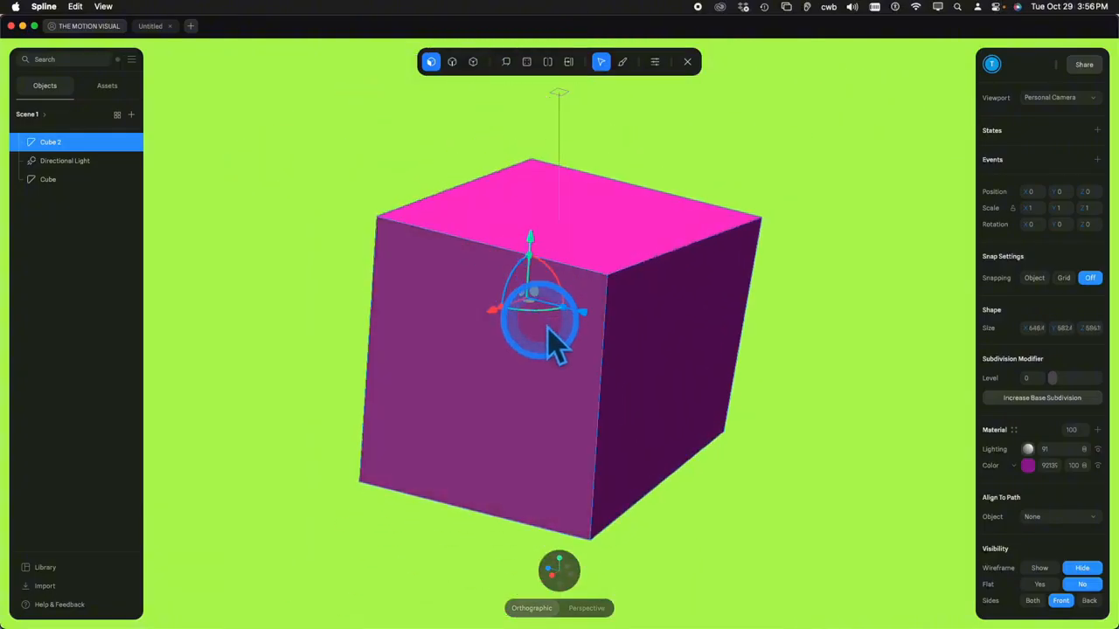
drag(551, 328, 699, 336)
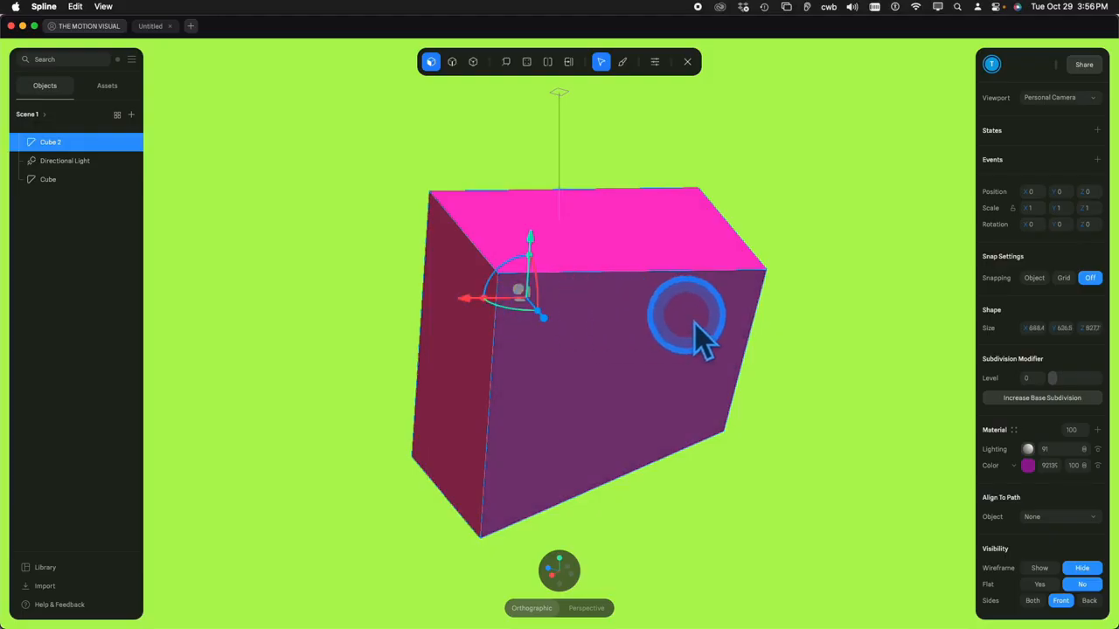
key(super+z)
key(super+z)
key(super+z)
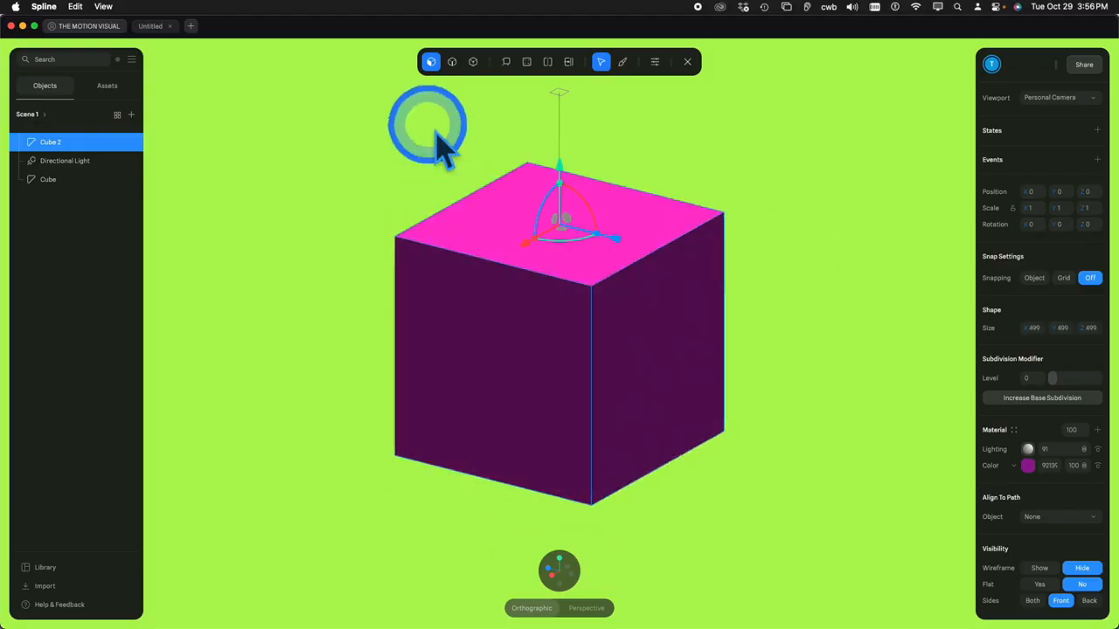
Select the front face's top edge and the vertical front corner edge together, try moving them, and undo the move
click(453, 63)
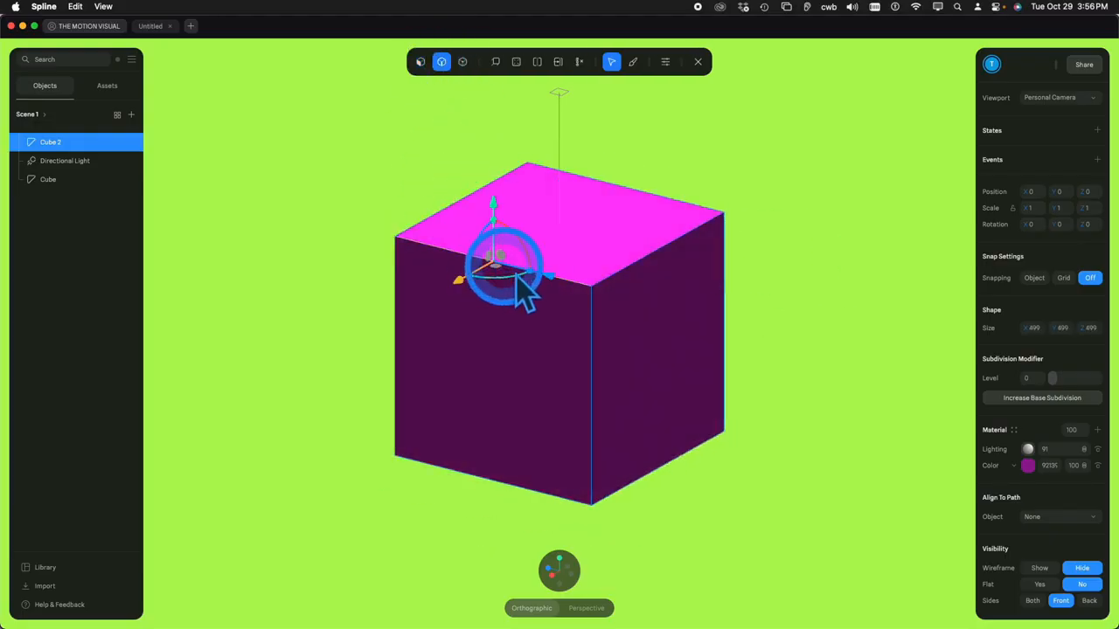
click(614, 353)
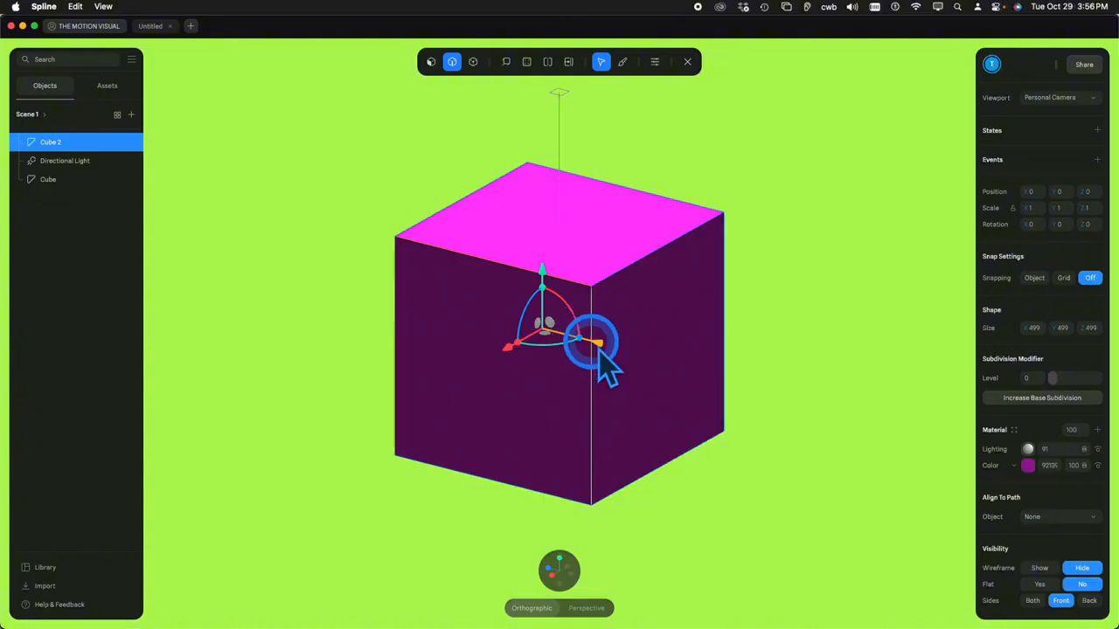
drag(600, 354, 692, 370)
key(super+z)
key(super+z)
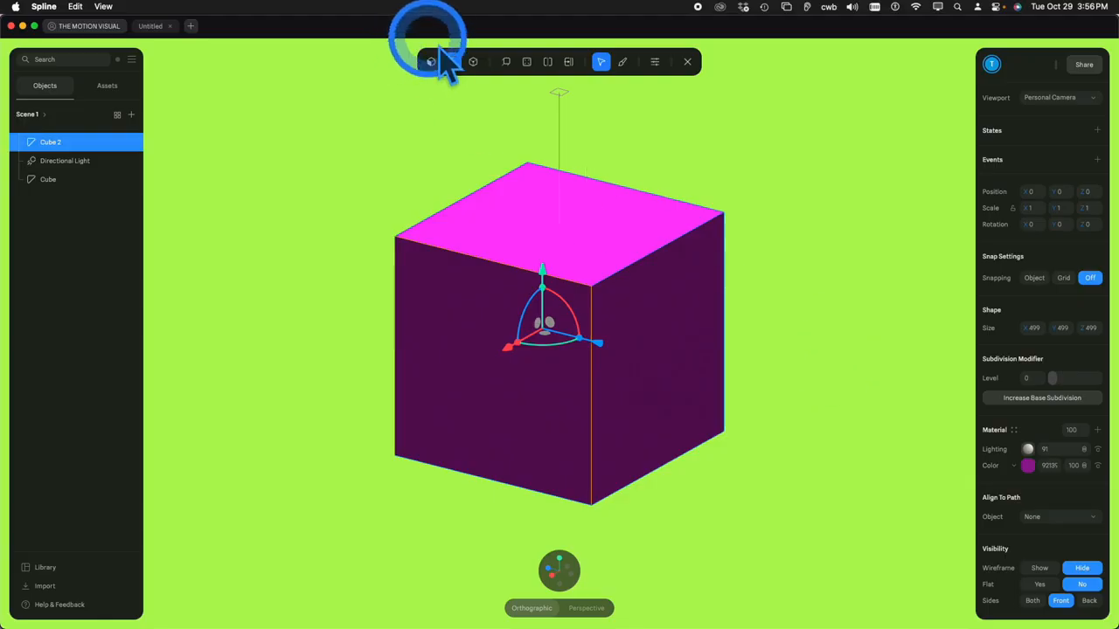
In vertex selection mode, select the front face's two top corner vertices together, try moving them along the X axis, and undo the move
click(473, 62)
click(401, 251)
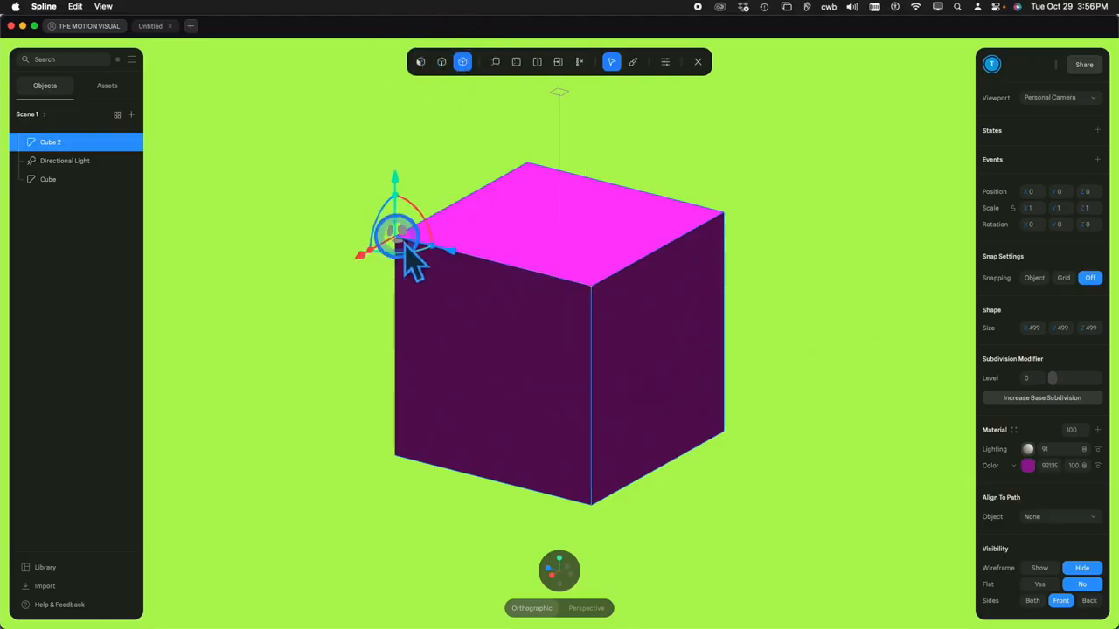
shift+click(593, 289)
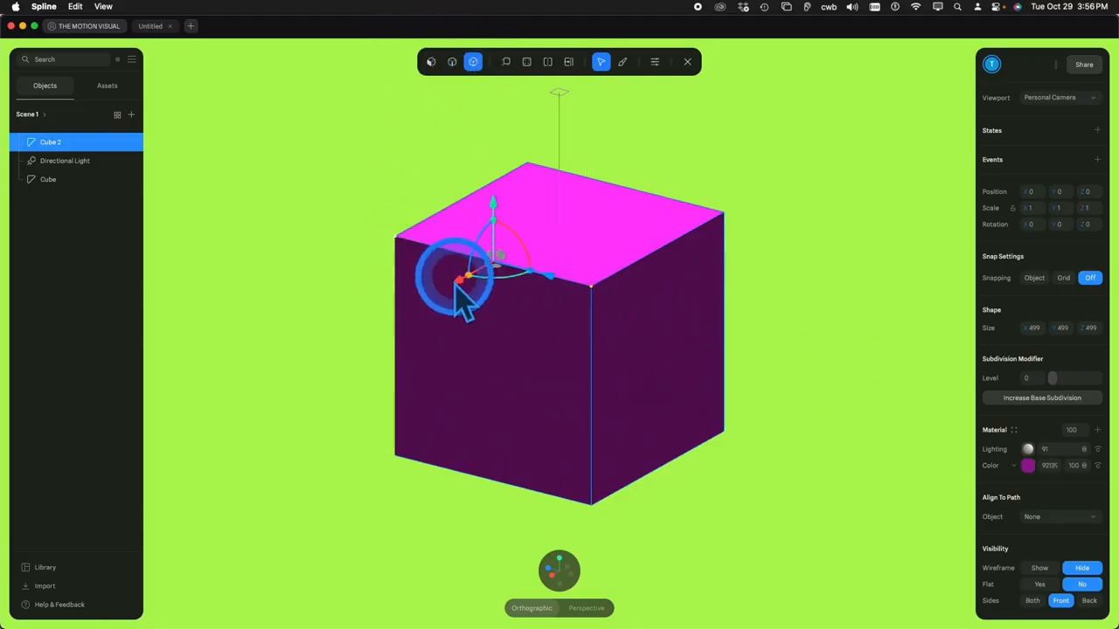
drag(463, 292, 589, 257)
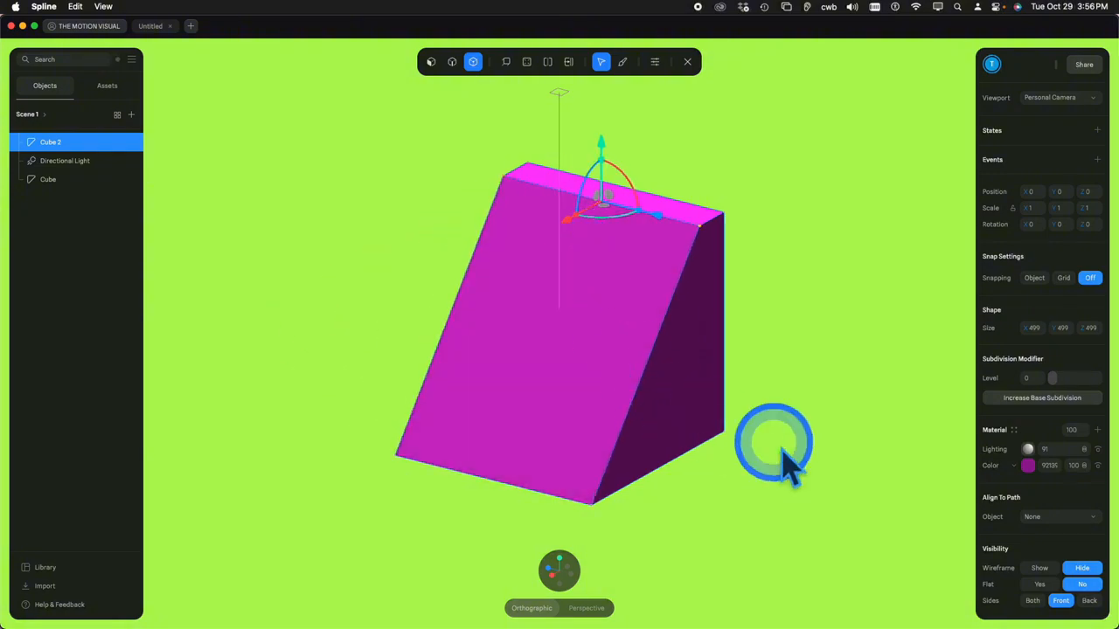
key(super+z)
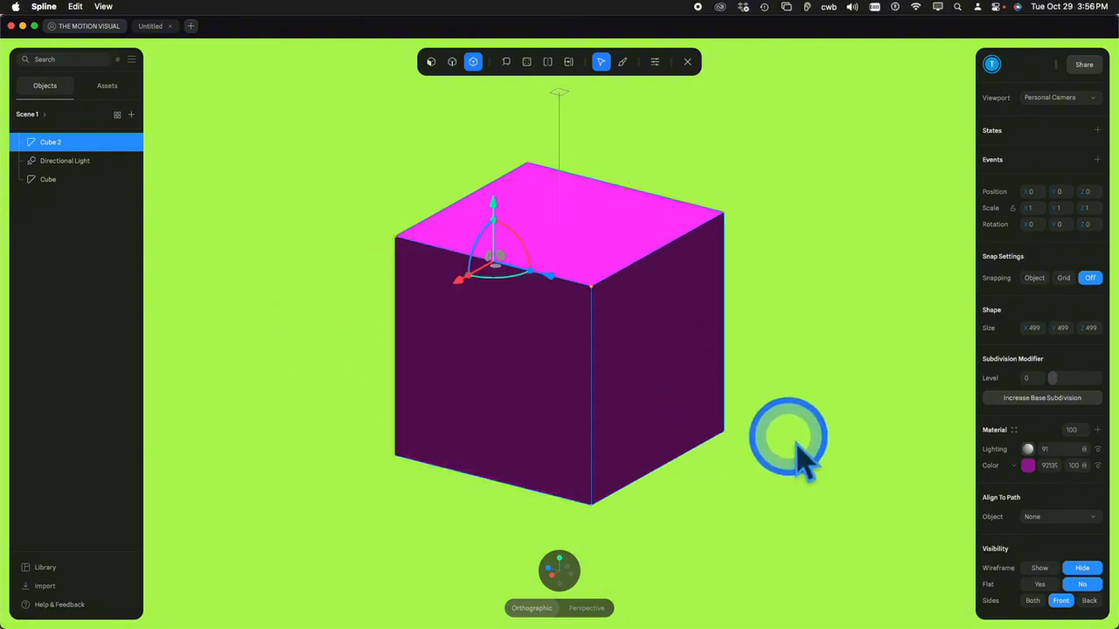
Select the top front corner vertex and the diagonally opposite bottom vertex together and try rotating the pair about different axes
click(797, 451)
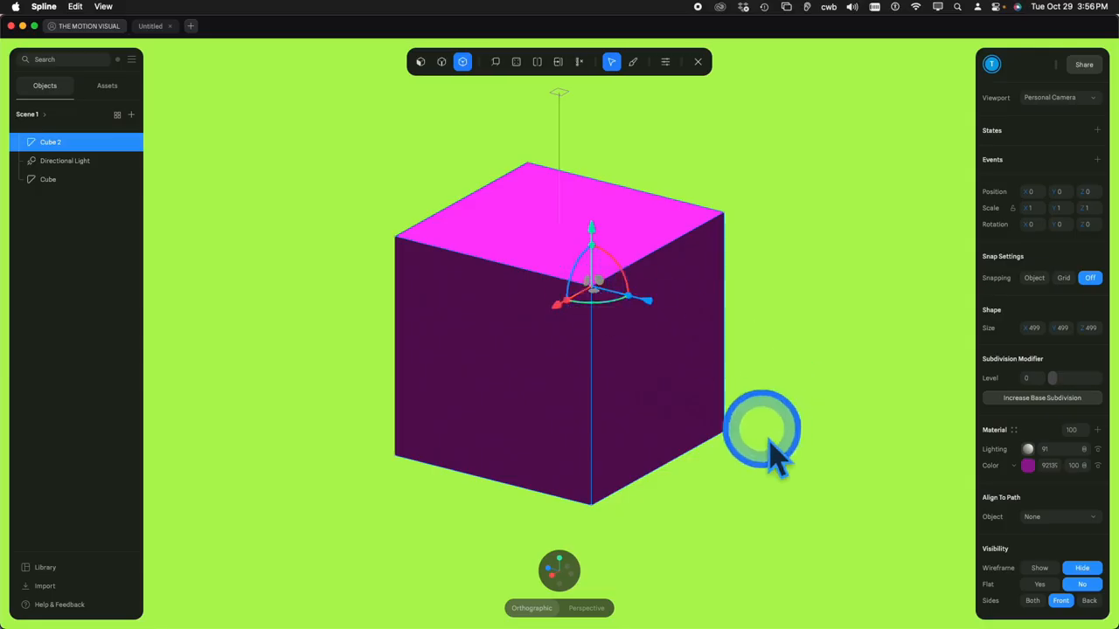
drag(752, 523, 407, 413)
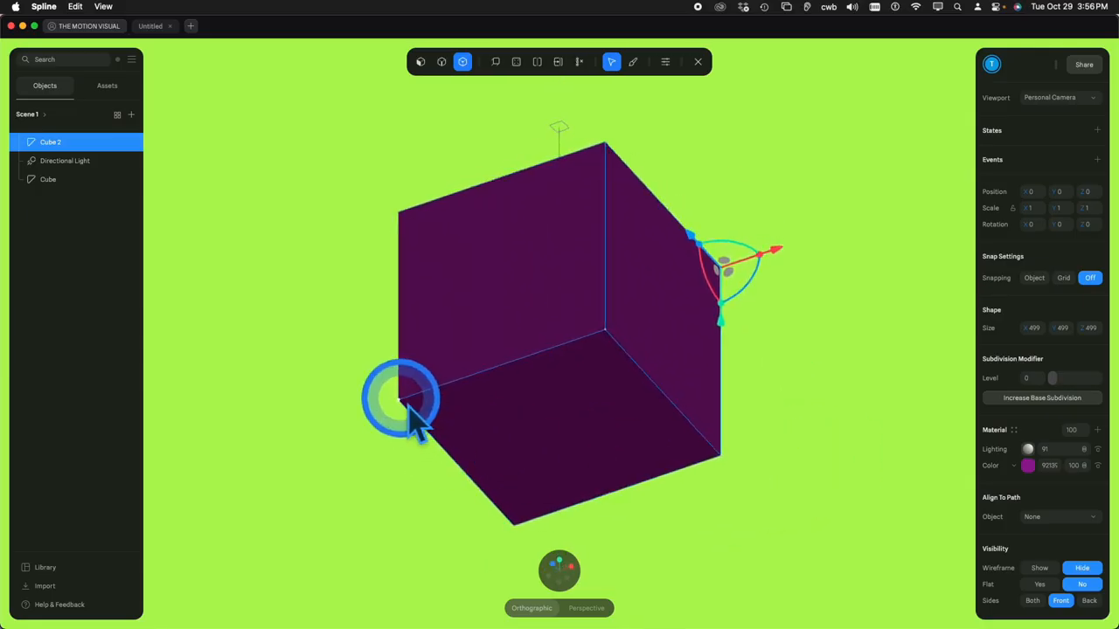
shift+click(400, 398)
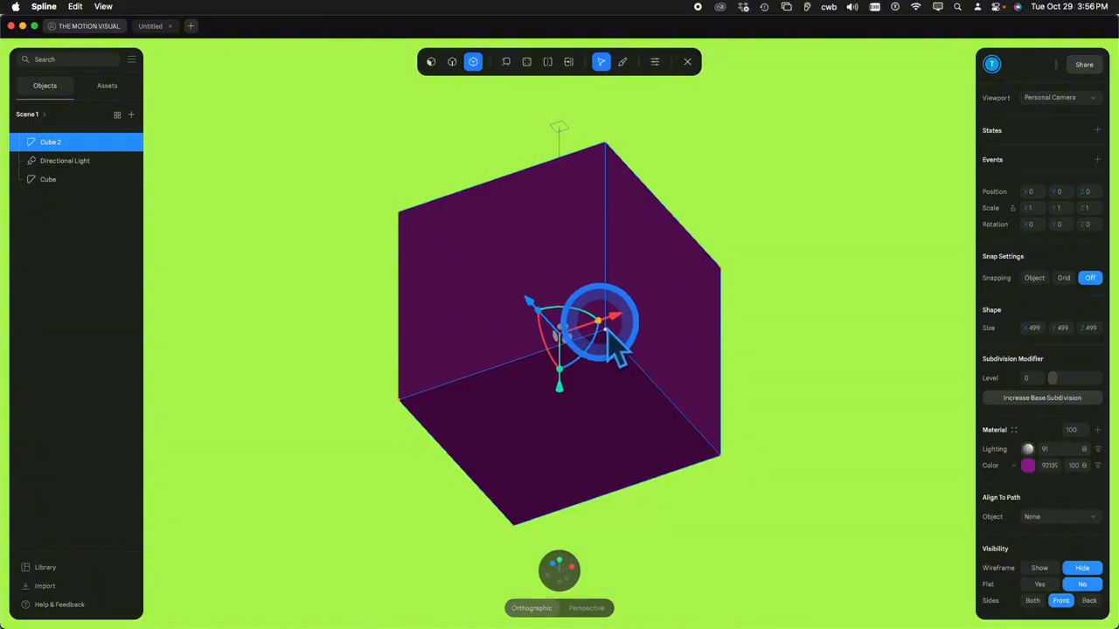
drag(607, 334, 688, 321)
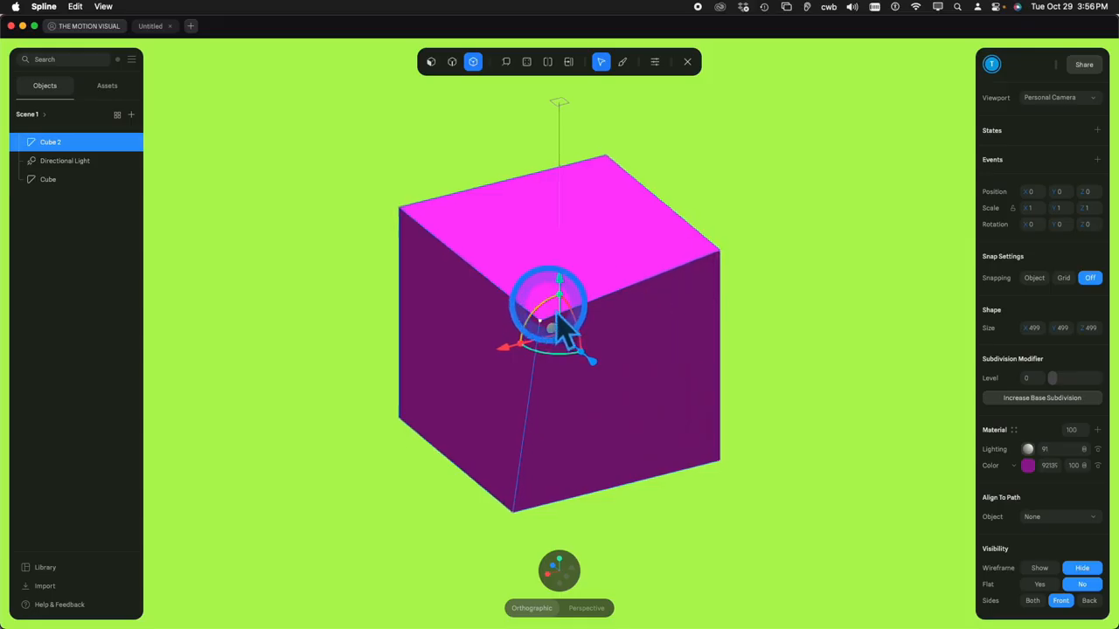
drag(573, 291, 609, 168)
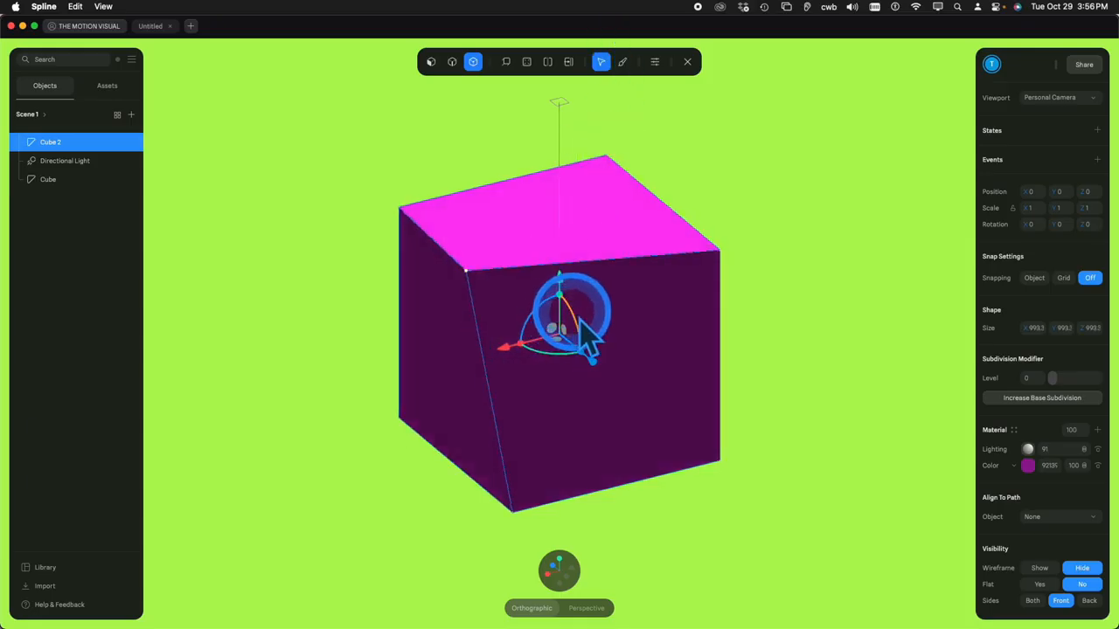
drag(573, 313, 579, 337)
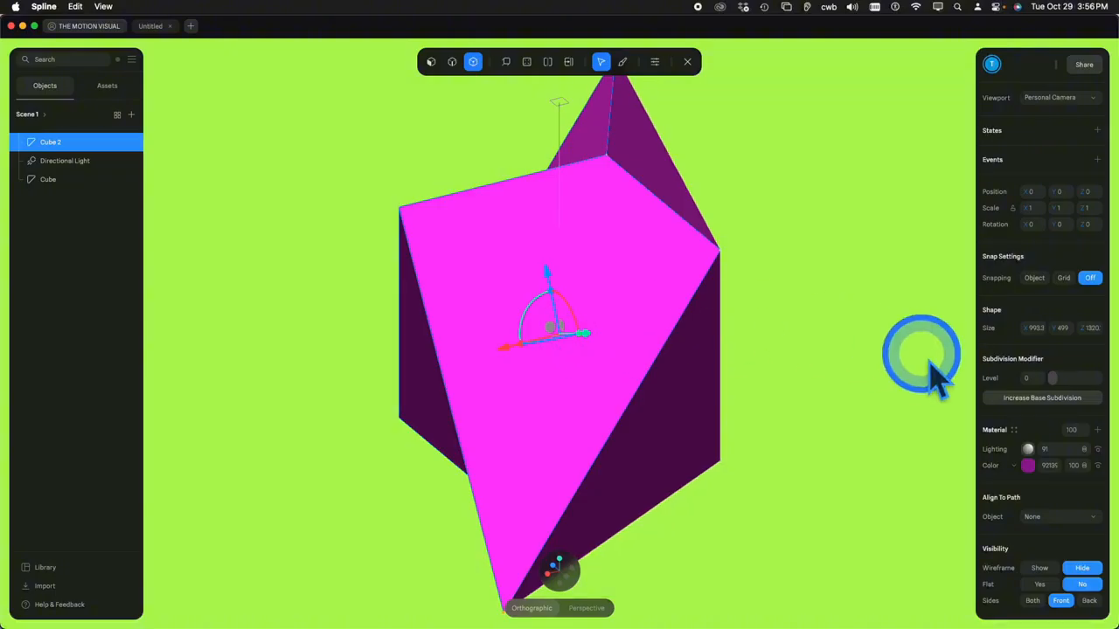
Try rotating the two opposite vertices further from another viewing angle, and undo the rotations to restore the cube
drag(924, 377, 657, 323)
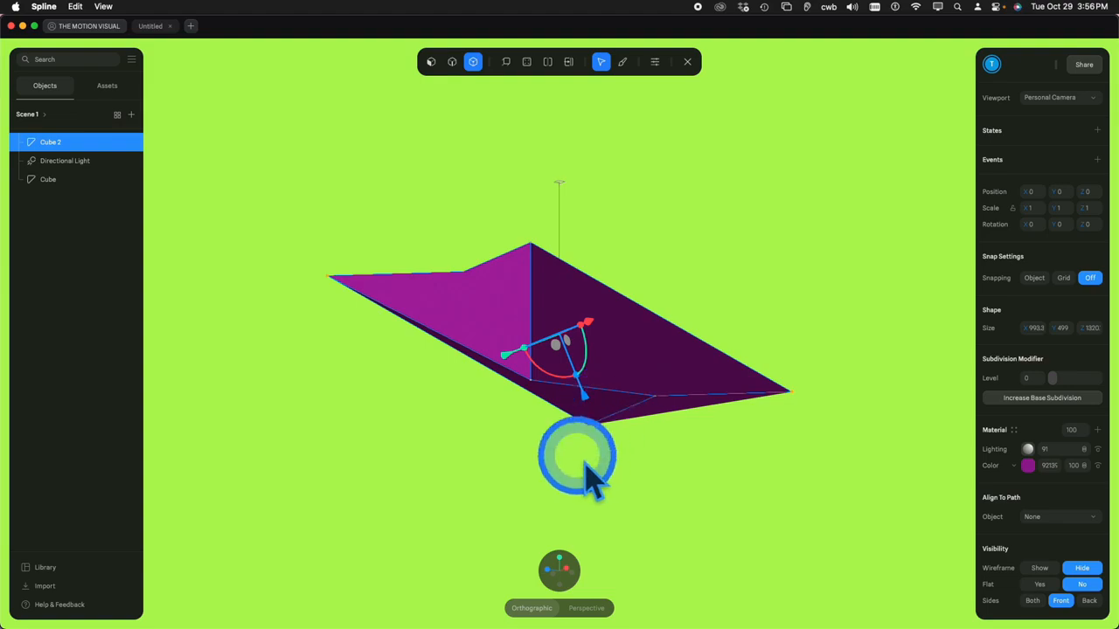
drag(587, 471, 518, 226)
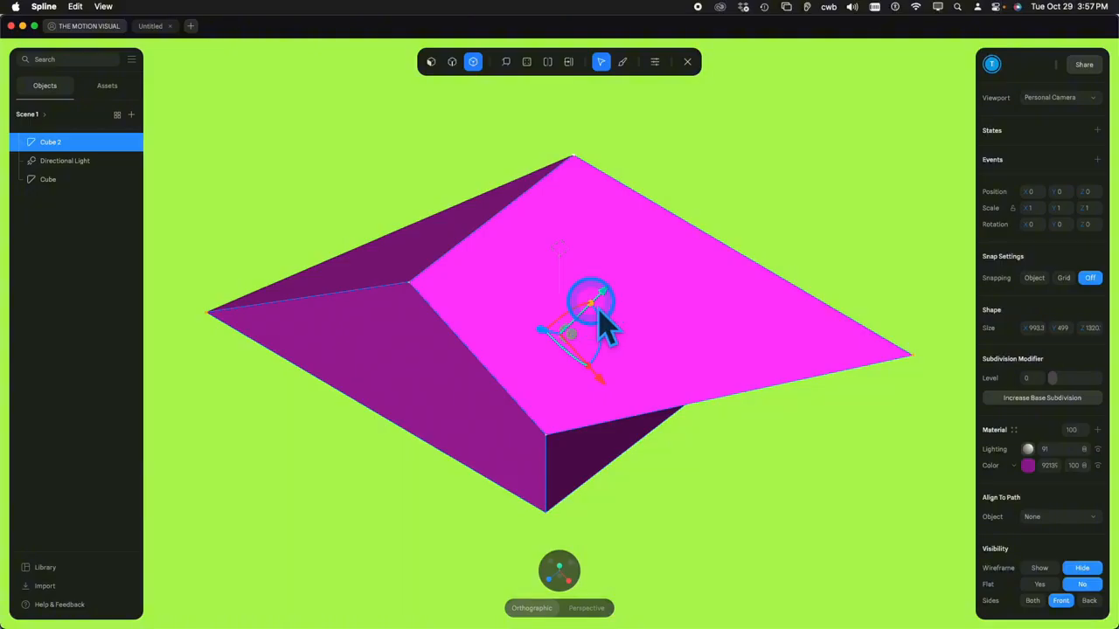
drag(598, 312, 535, 320)
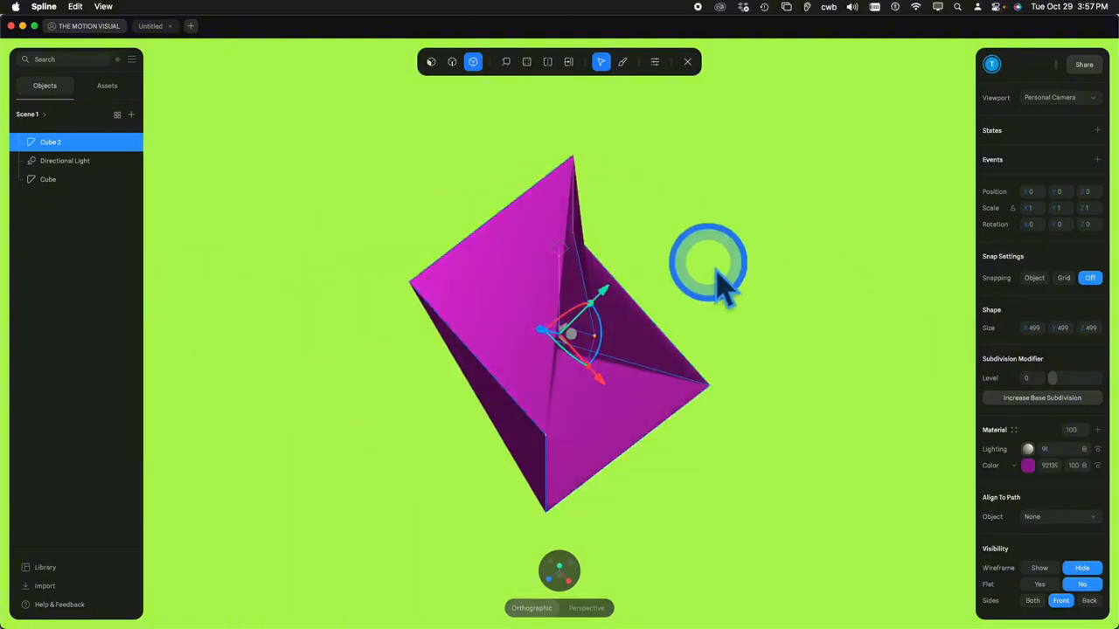
drag(719, 272, 560, 131)
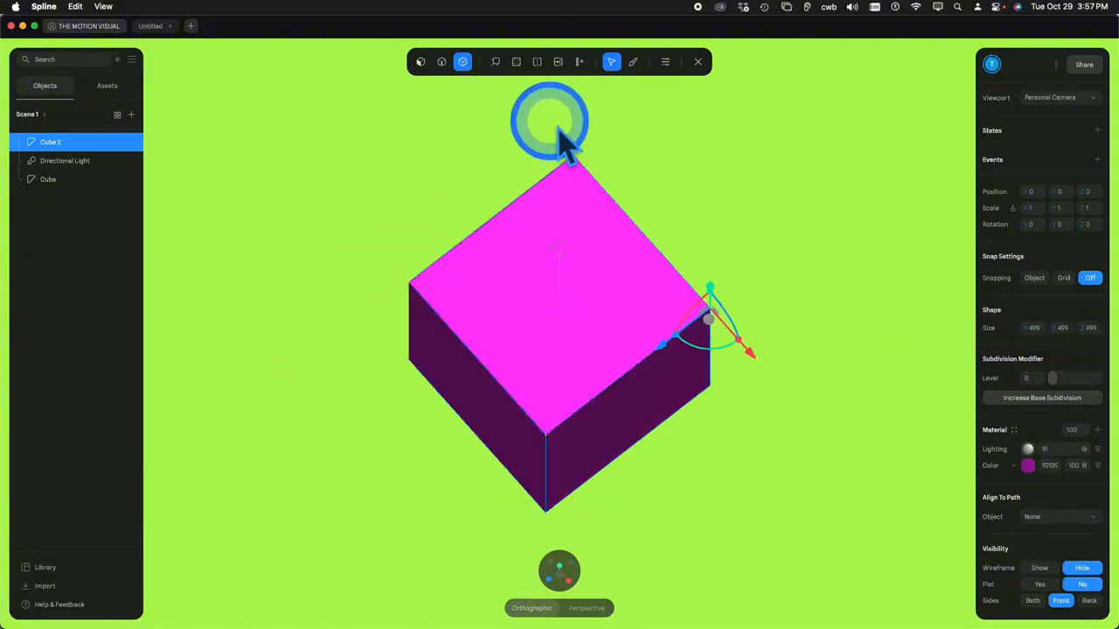
In face selection mode, select the cube's top and bottom faces together and examine the selection from all around the cube
click(430, 61)
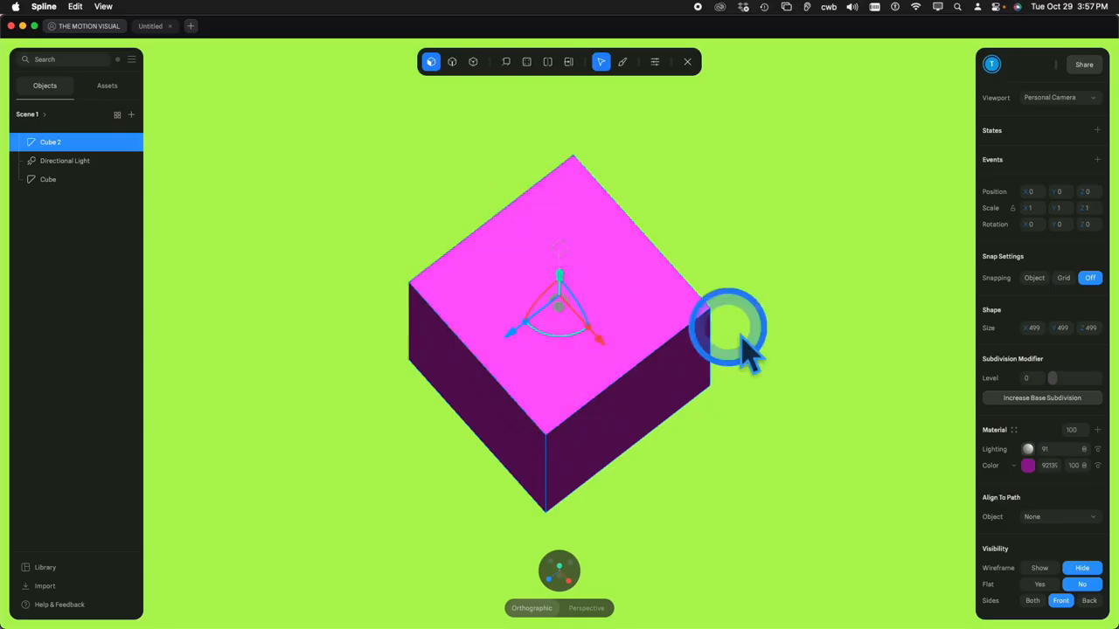
drag(776, 342, 623, 421)
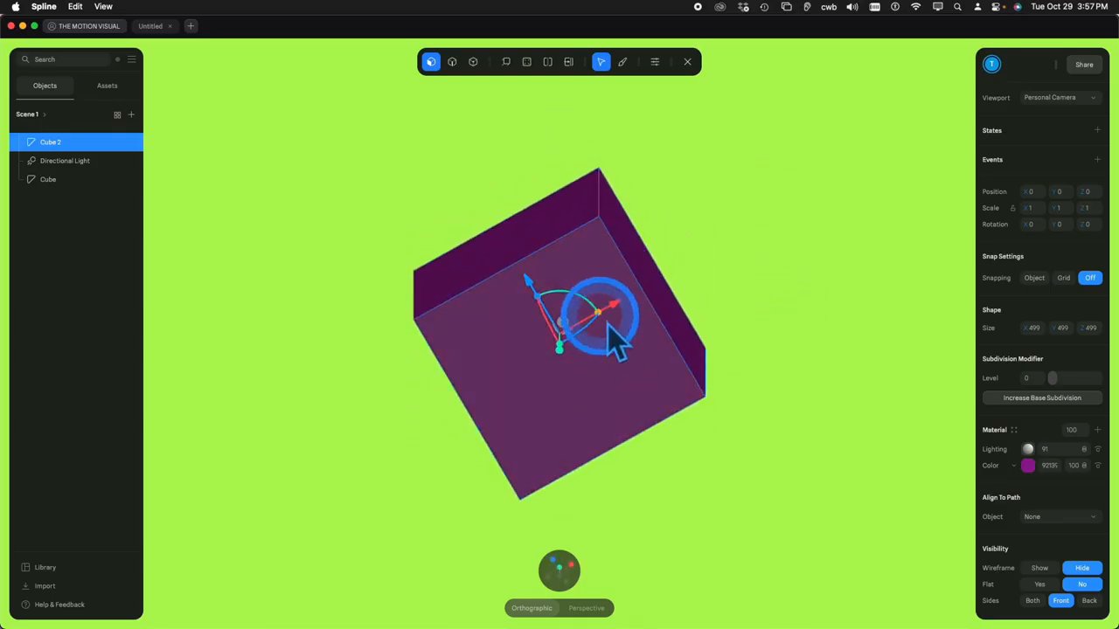
scroll(621, 317, up, 5)
scroll(626, 327, down, 10)
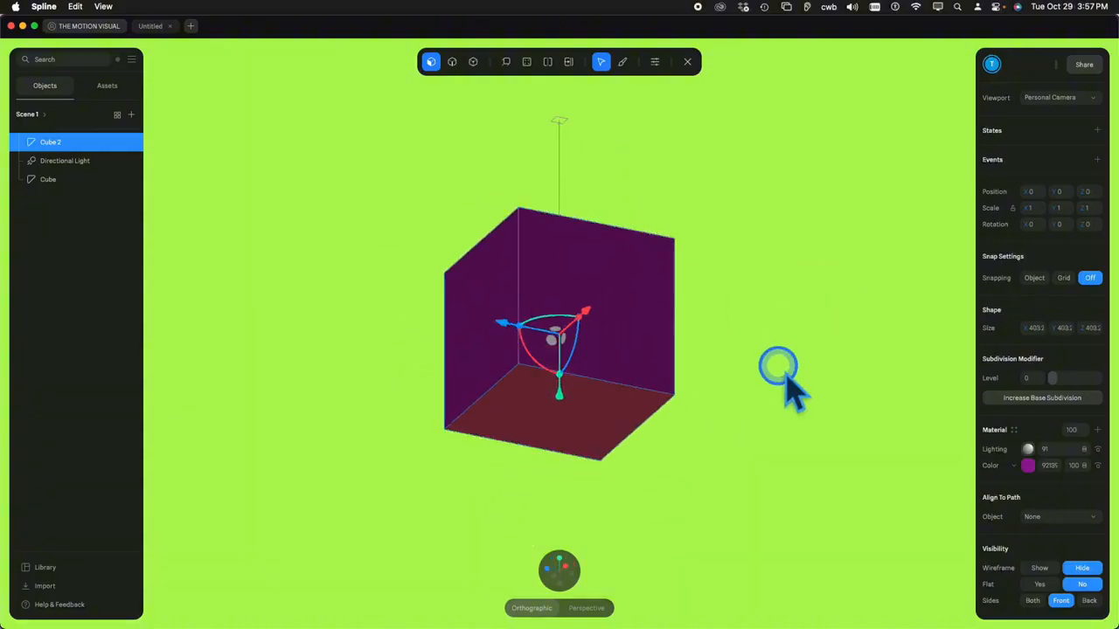
drag(792, 312, 737, 325)
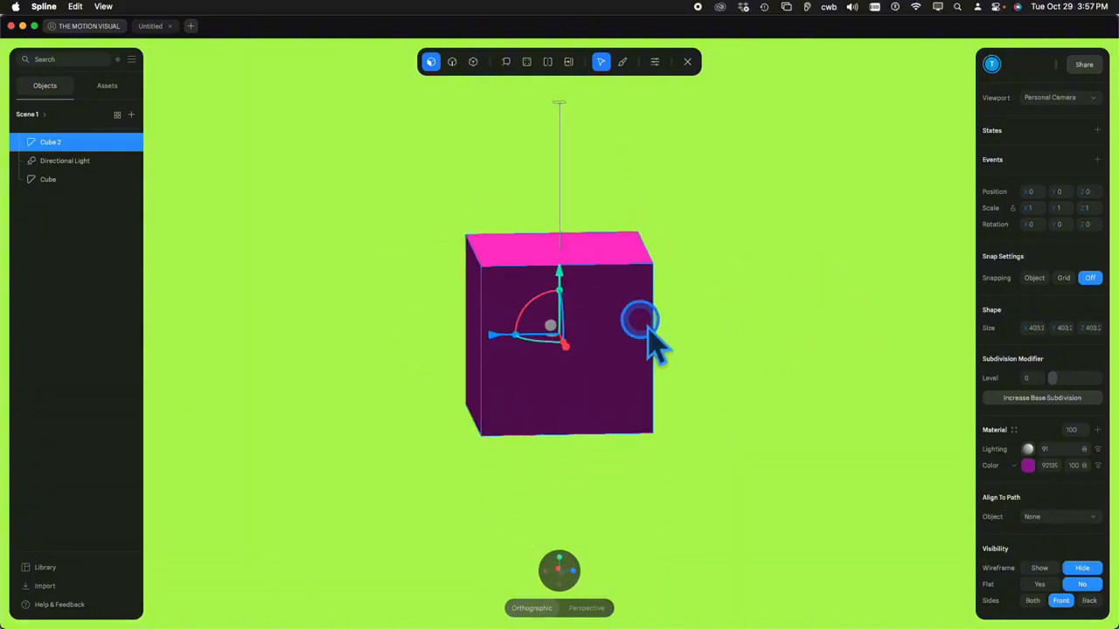
alt+drag(551, 302, 797, 266)
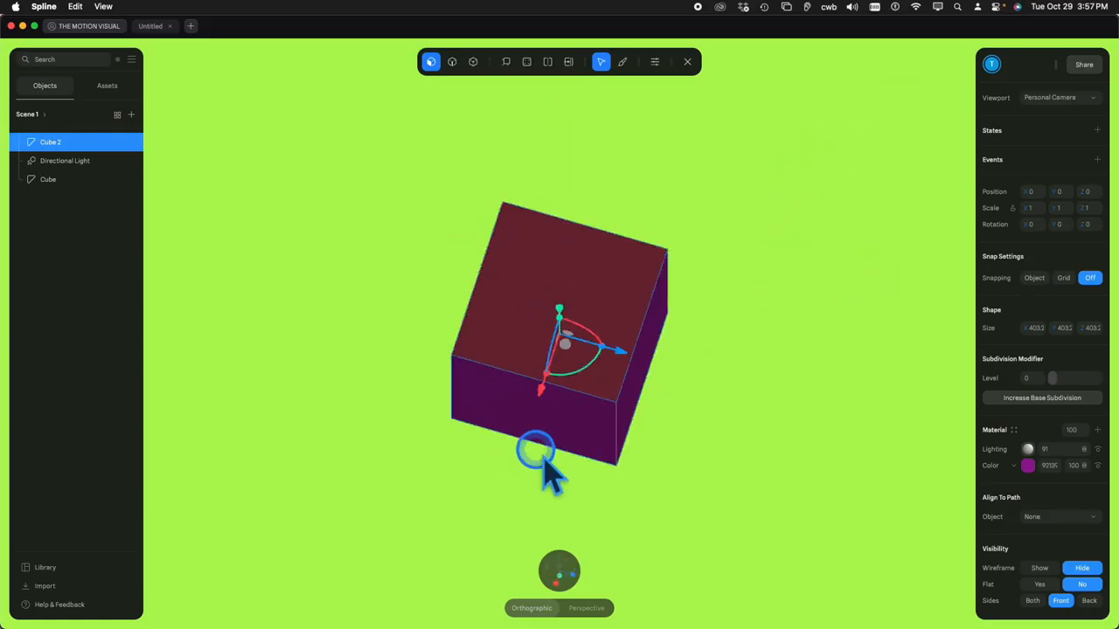
drag(429, 252, 397, 194)
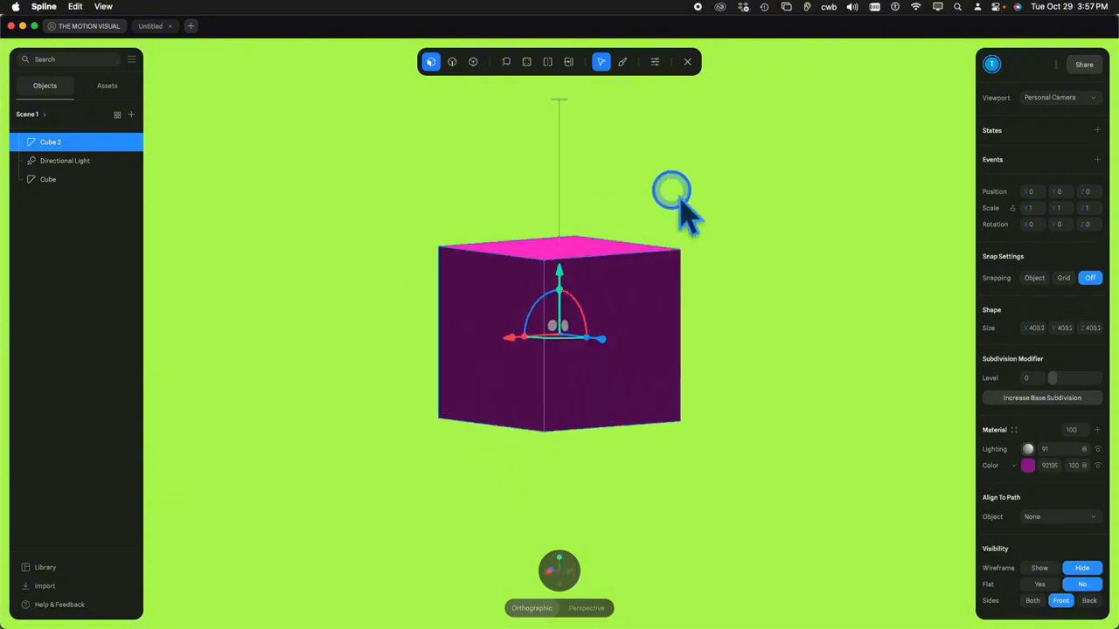
drag(678, 201, 748, 291)
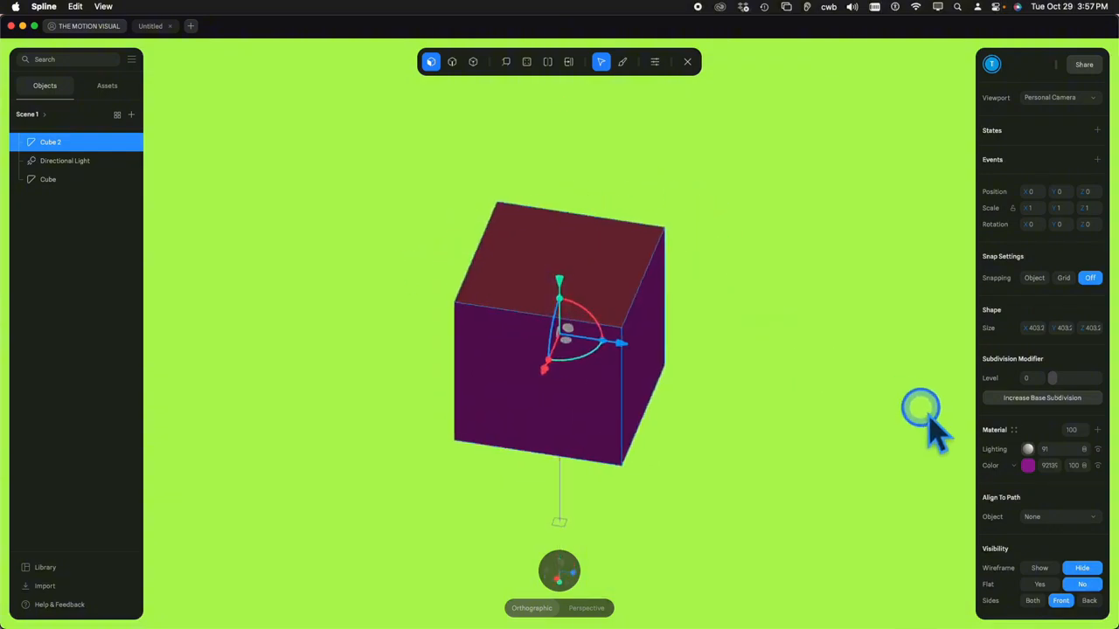
drag(731, 395, 865, 166)
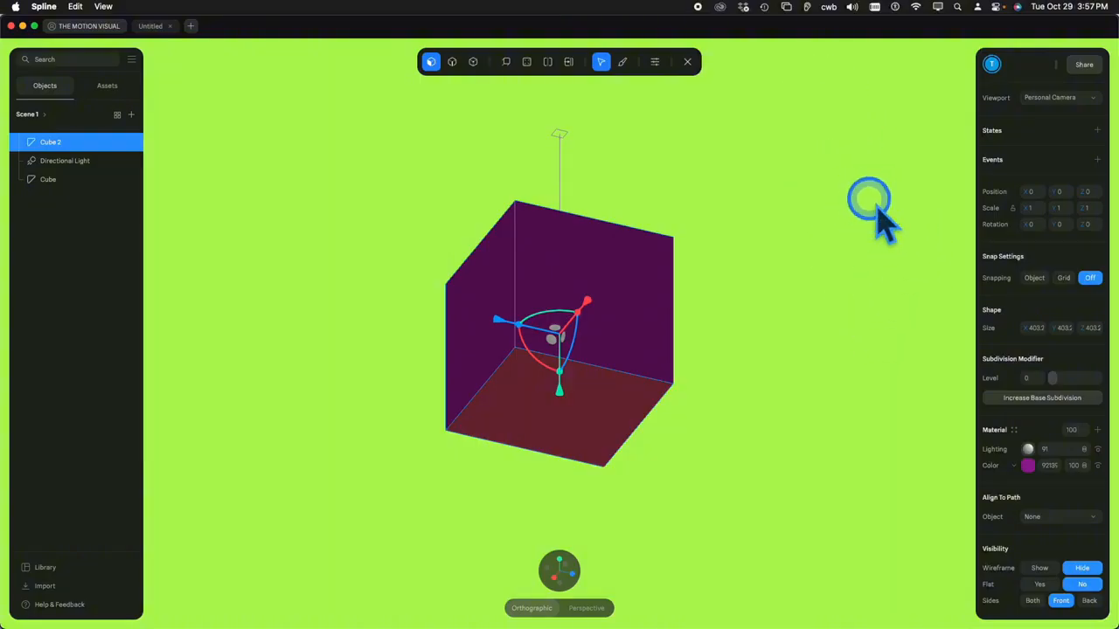
drag(870, 201, 788, 230)
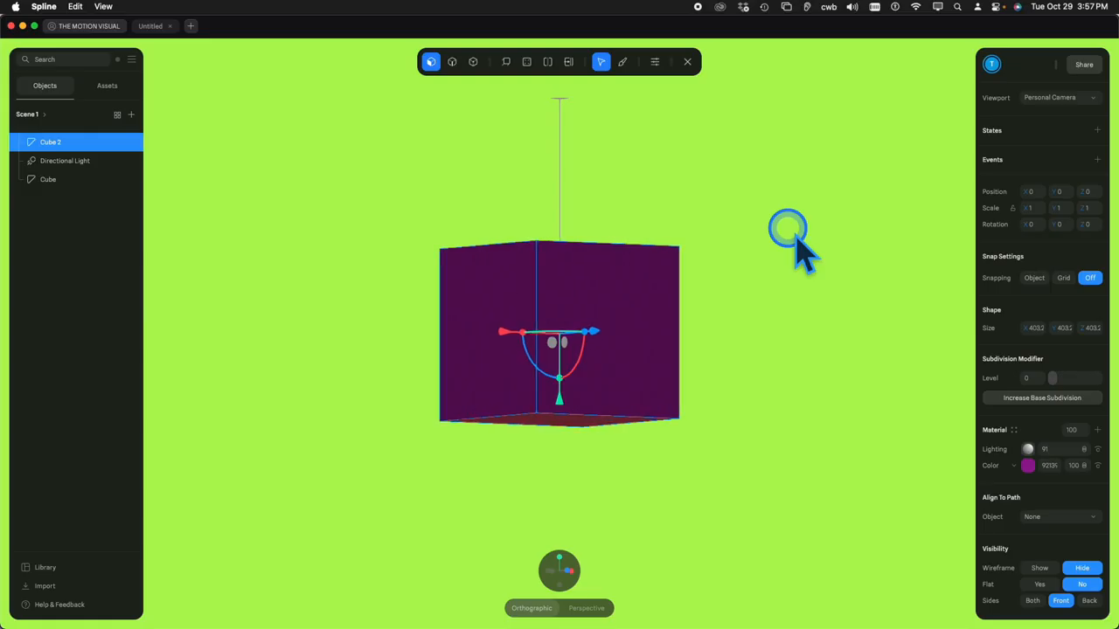
Leave the cube's mesh editing, align the view to the front, and deselect the cube
double_click(854, 201)
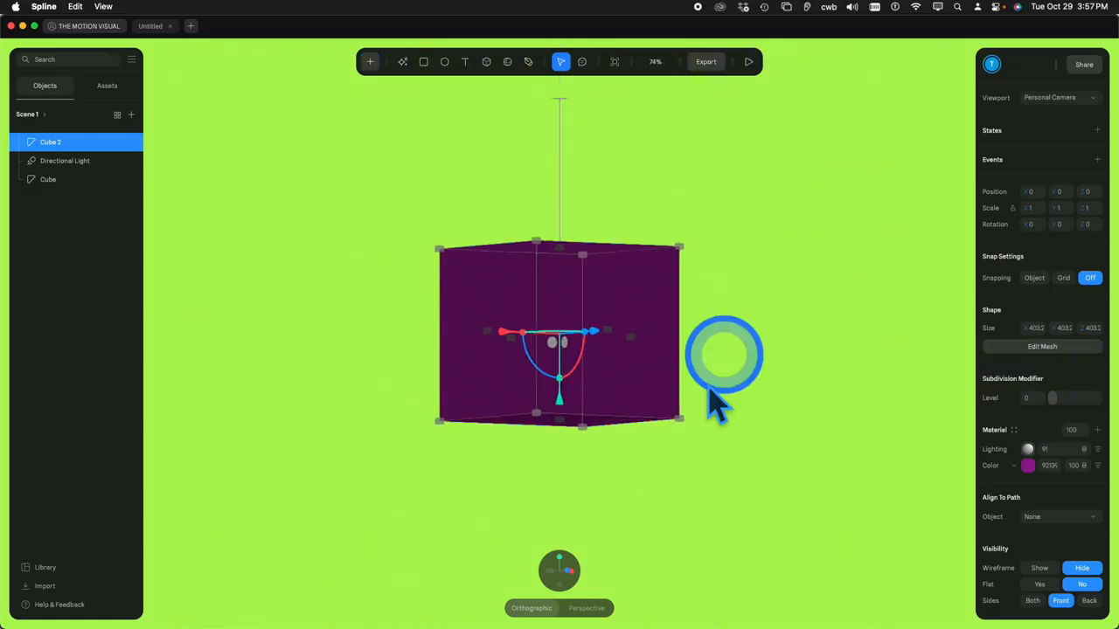
click(512, 575)
click(901, 360)
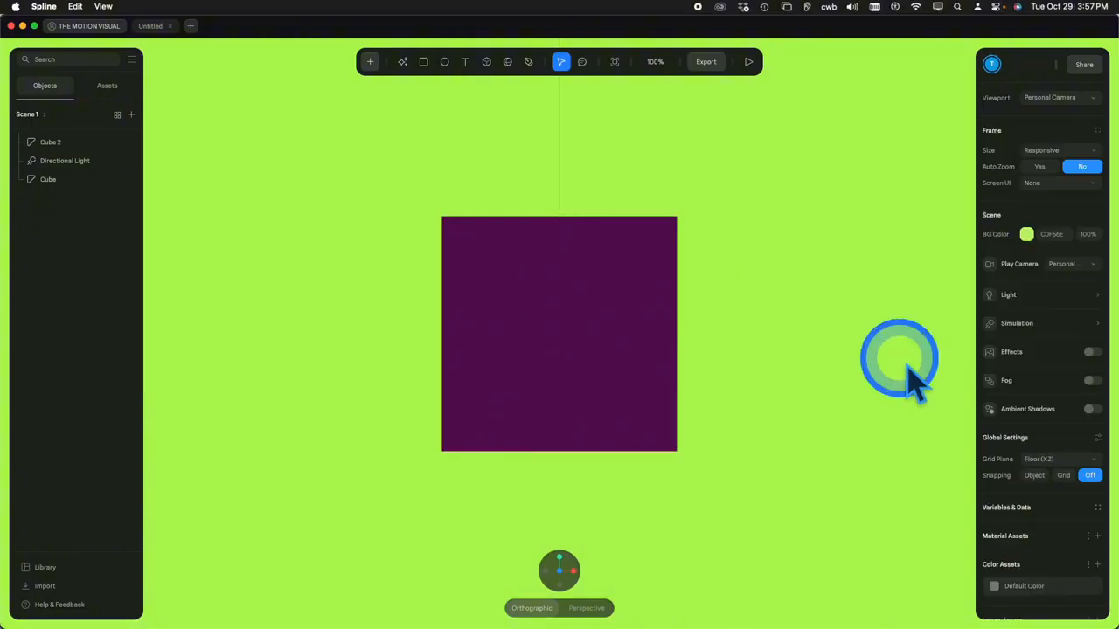
drag(899, 358, 293, 563)
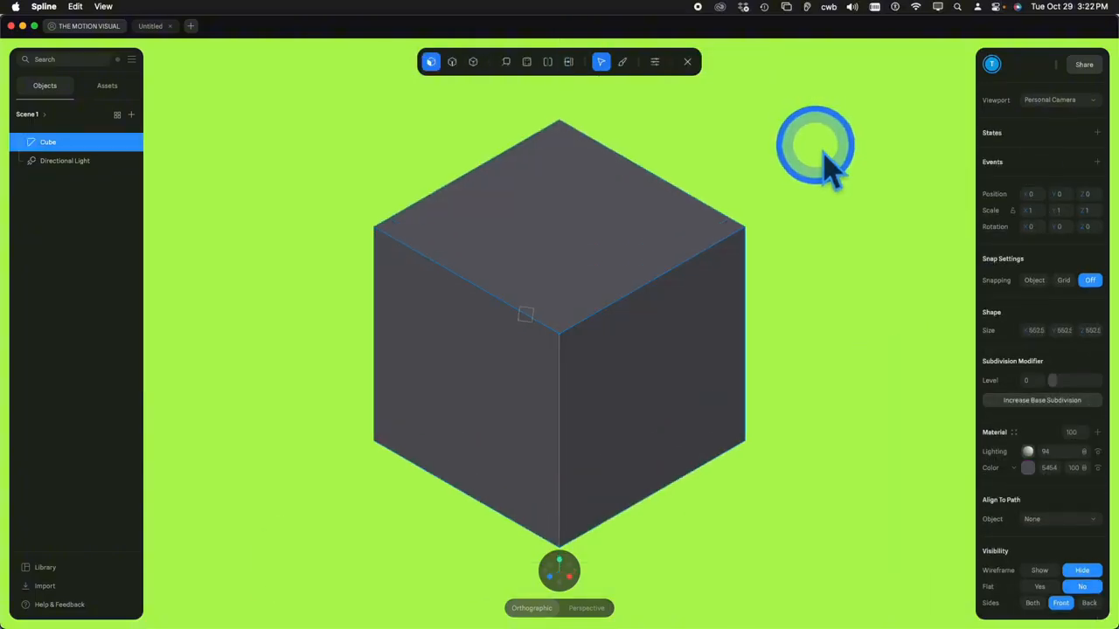
Select the grey cube's faces, delete them, and leave mesh editing
drag(812, 145, 393, 388)
key(Delete)
key(Escape)
Add a cylinder about 477 units in size, on the left side of the grid
click(370, 61)
scroll(436, 214, down, 3)
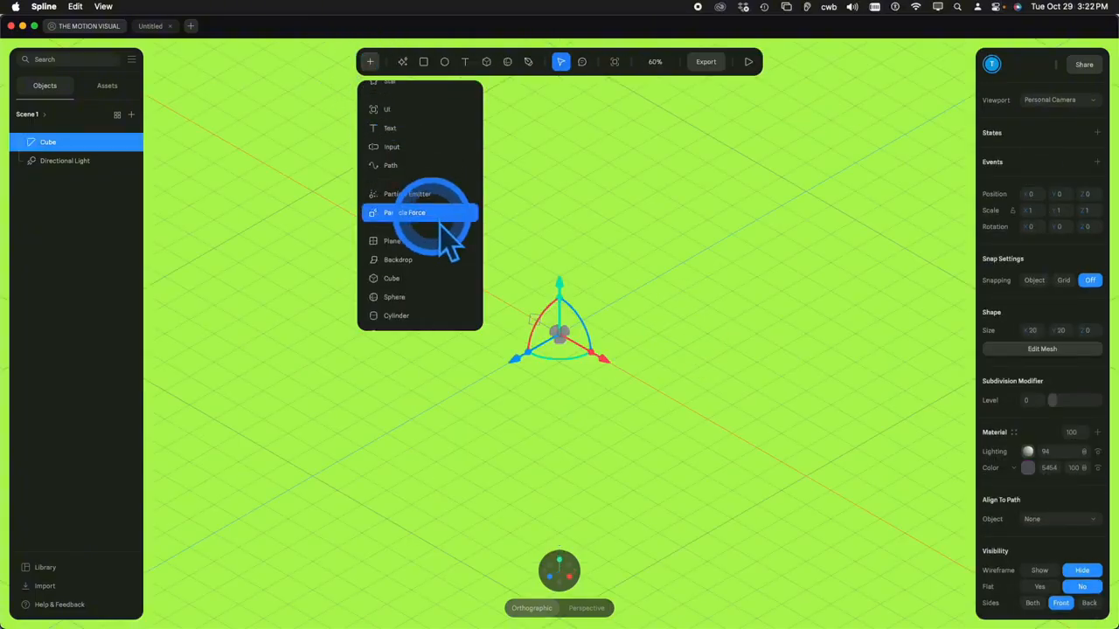
click(405, 247)
drag(244, 315, 422, 135)
Add a pyramid about 722 units in size, to the right of the cylinder
click(369, 61)
scroll(414, 262, down, 3)
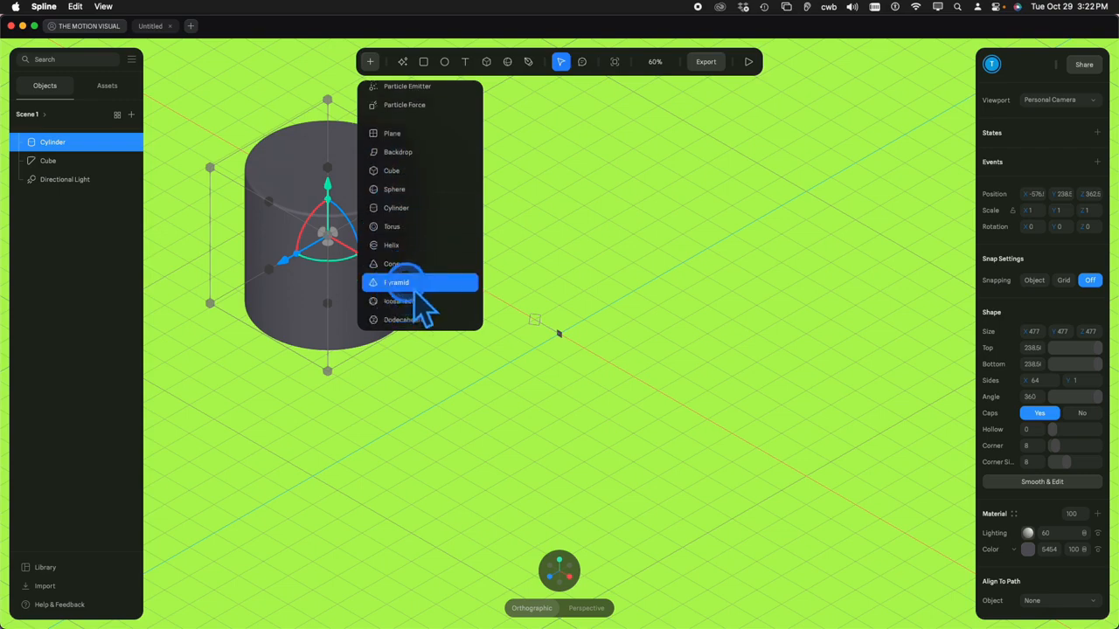
click(410, 283)
mouse_move(679, 197)
mouse_down()
mouse_move(777, 306)
mouse_move(820, 316)
mouse_up()
Convert the cylinder to an editable mesh with Smooth & Edit and set its subdivision level to 0
click(349, 253)
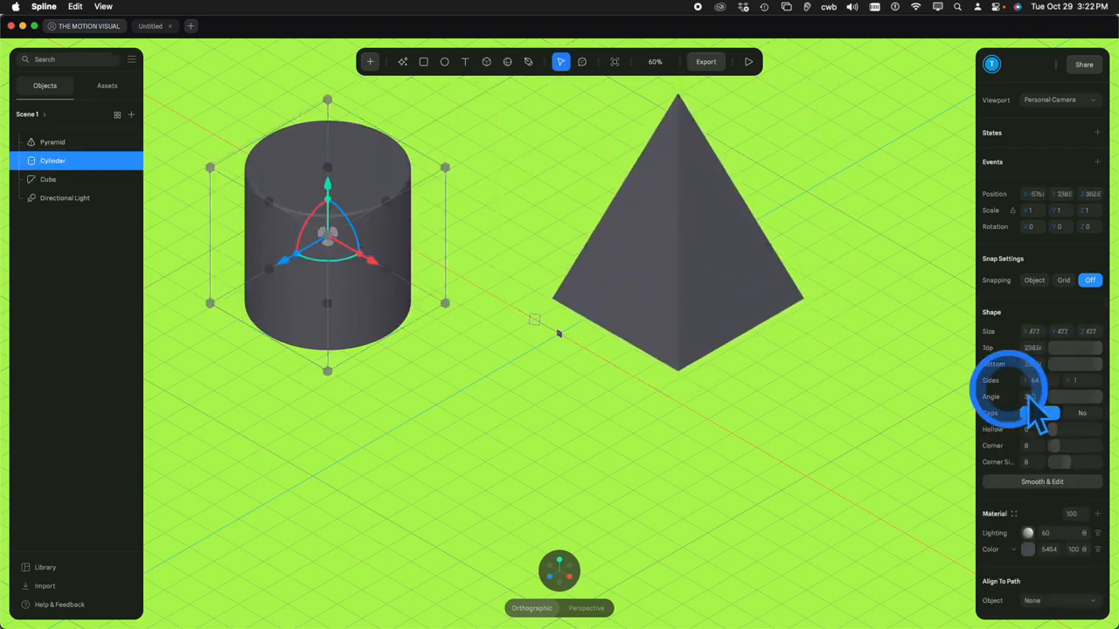
click(1062, 482)
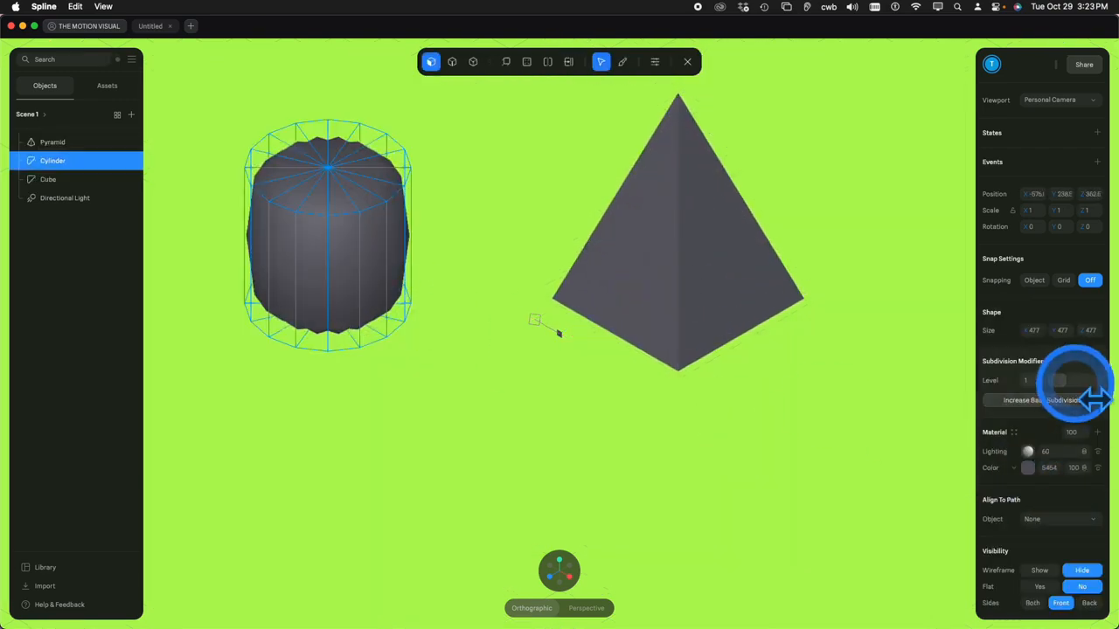
Select three separate faces on the cylinder's top cap, try moving them along the Y axis, and undo the move
click(345, 223)
shift+click(282, 181)
shift+click(297, 140)
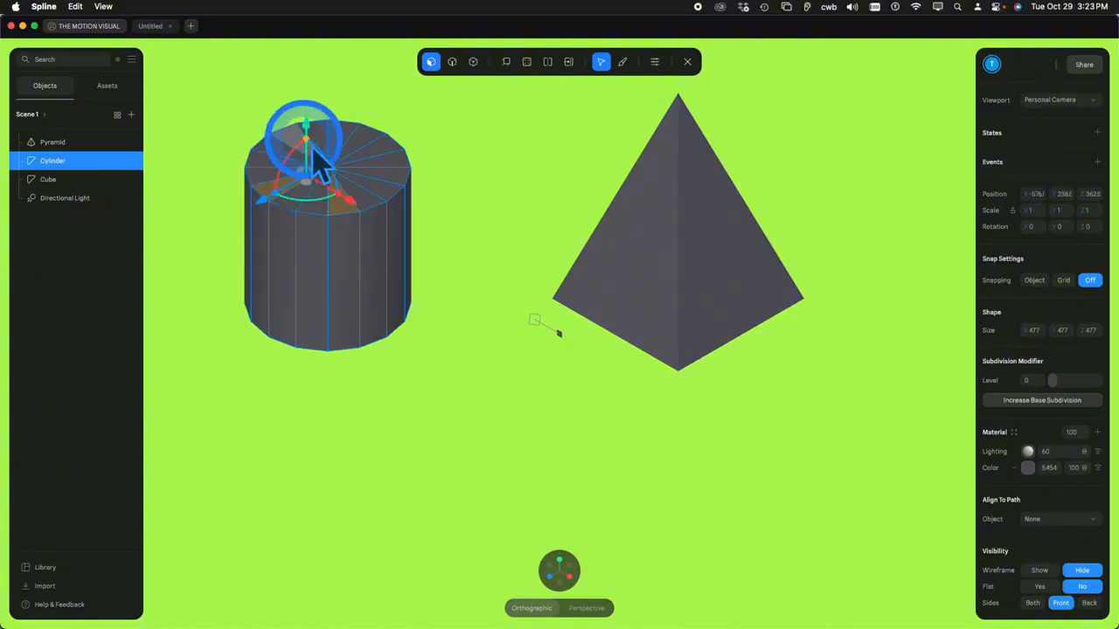
drag(307, 120, 319, 100)
key(super+z)
Select three adjacent side faces of the cylinder together, try transforming them as one, undo the change, and deselect the faces
click(334, 276)
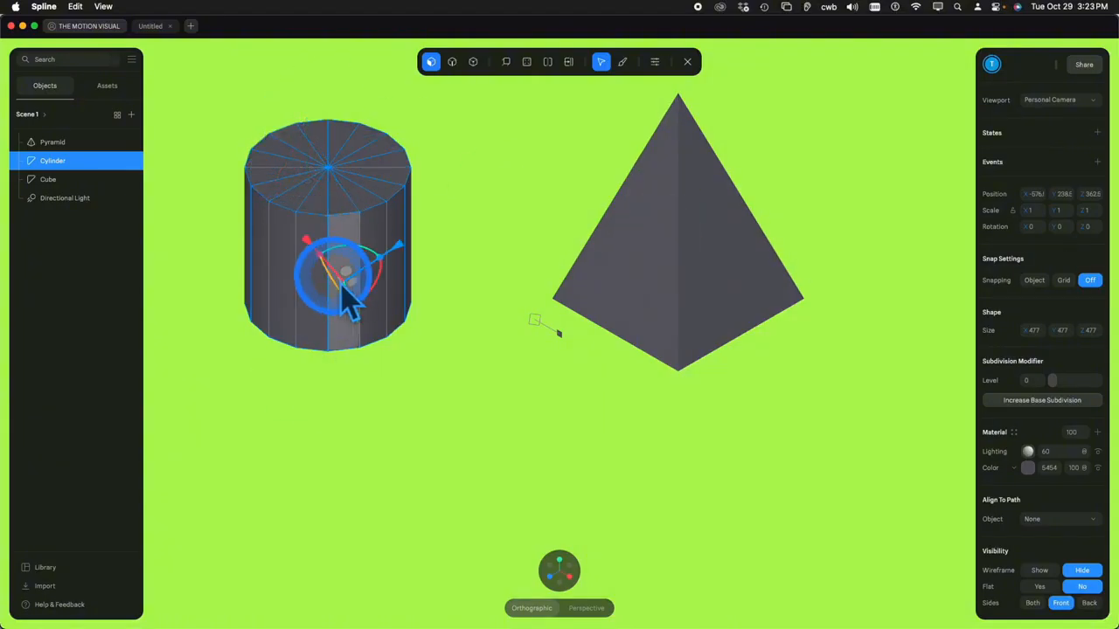
shift+click(311, 276)
shift+click(284, 273)
shift+drag(311, 245, 312, 228)
drag(516, 319, 774, 428)
key(super+z)
click(781, 410)
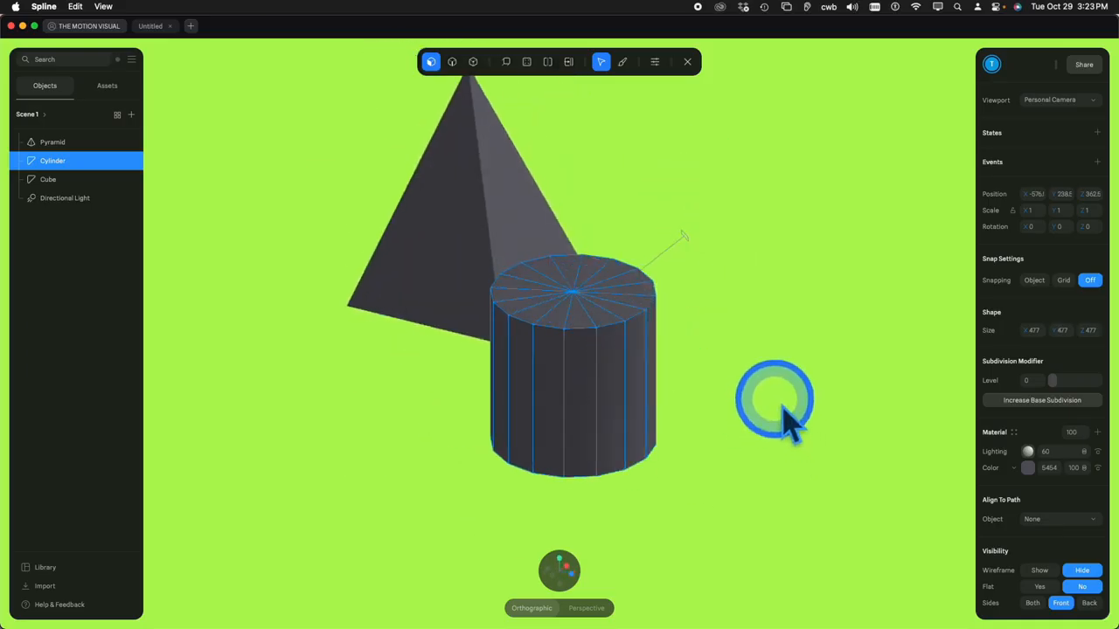
Select alternating faces of the cylinder's top cap and rotate them about the vertical axis to twist the cylinder
click(581, 318)
shift+click(633, 315)
shift+click(645, 292)
shift+click(535, 317)
shift+click(518, 295)
shift+click(532, 275)
shift+click(612, 274)
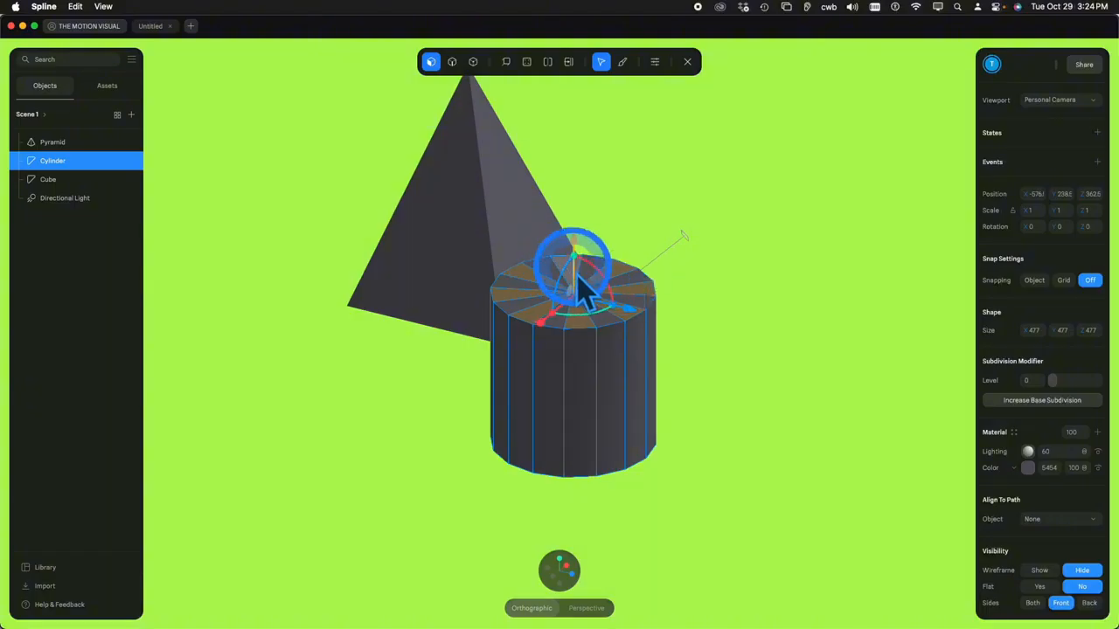
drag(573, 235, 577, 258)
drag(585, 330, 675, 290)
Leave the cylinder's mesh editing, convert the pyramid to an editable mesh with Smooth & Edit, and set its subdivision level to 0
click(840, 268)
alt+drag(840, 268, 700, 402)
scroll(700, 402, up, 3)
middle_drag(700, 402, 688, 542)
click(553, 398)
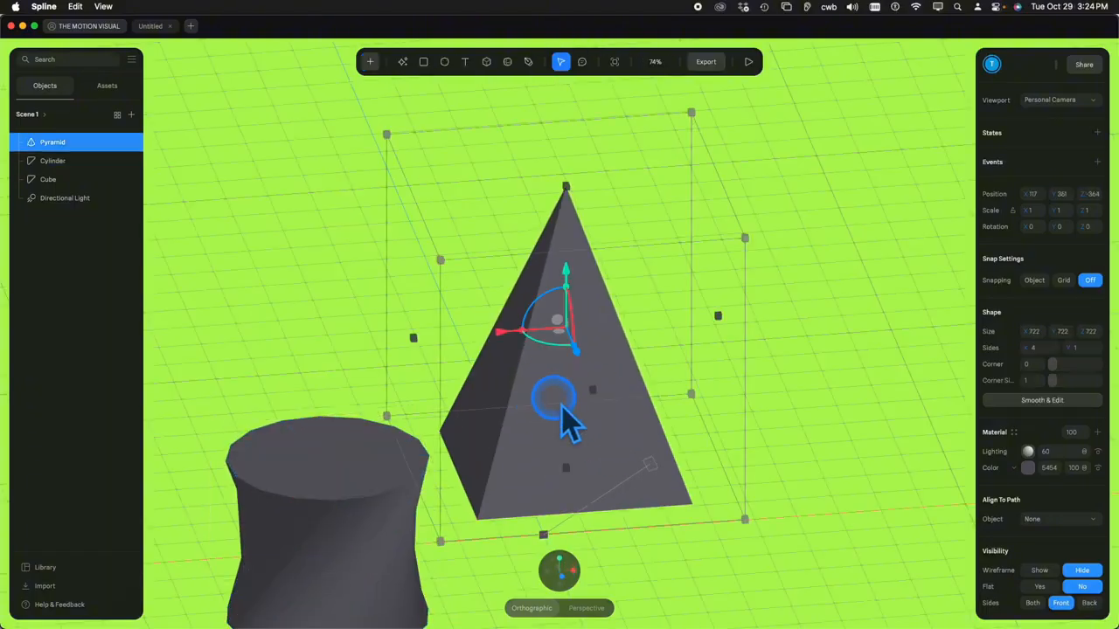
click(1042, 401)
mouse_move(1053, 381)
mouse_down()
mouse_move(1064, 379)
mouse_move(1053, 380)
mouse_up()
Select a side face of the pyramid, and in vertex mode pull the apex down to flatten the shape
click(587, 394)
shift+drag(578, 359, 734, 354)
click(473, 62)
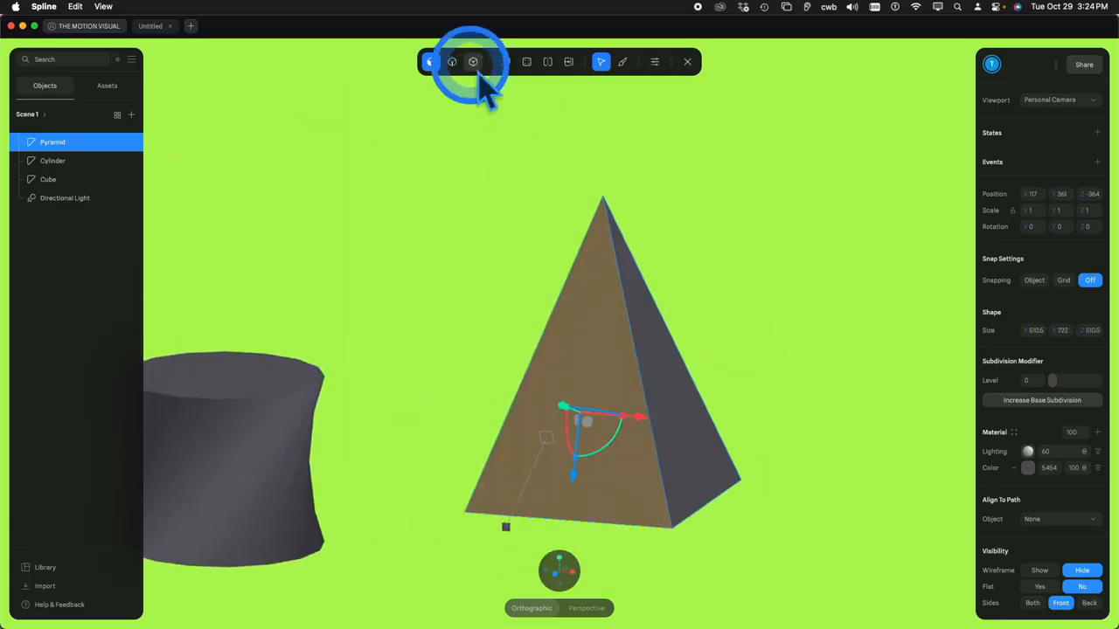
click(612, 190)
drag(612, 189, 477, 427)
alt+drag(818, 380, 569, 415)
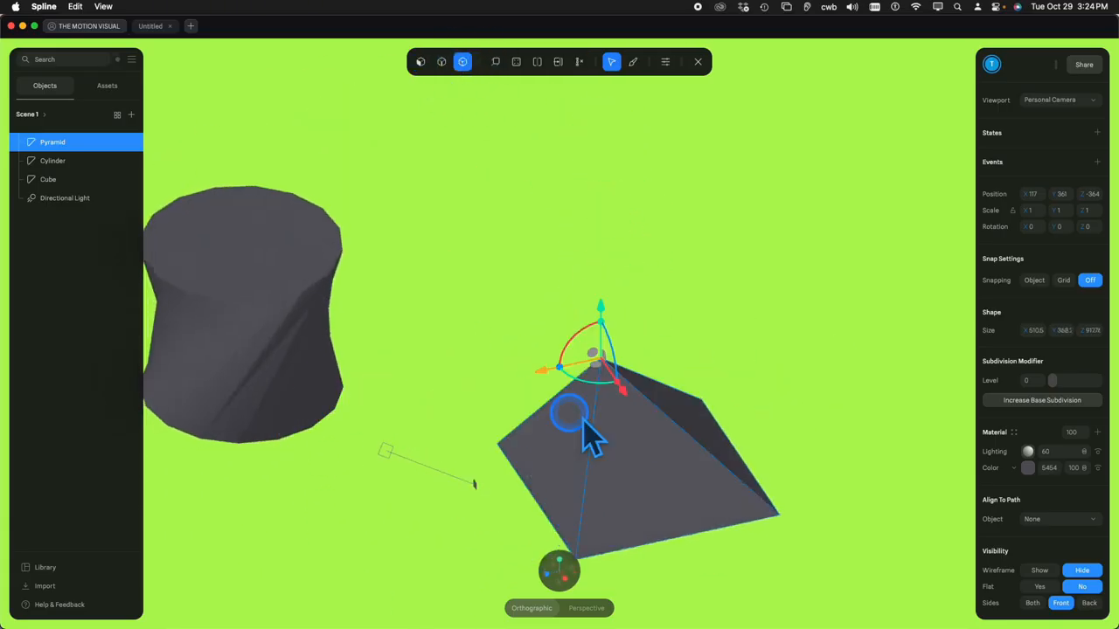
Shift the pyramid's apex vertex sideways and pull one base corner vertex outward
drag(597, 374, 658, 361)
click(777, 513)
drag(752, 492, 812, 513)
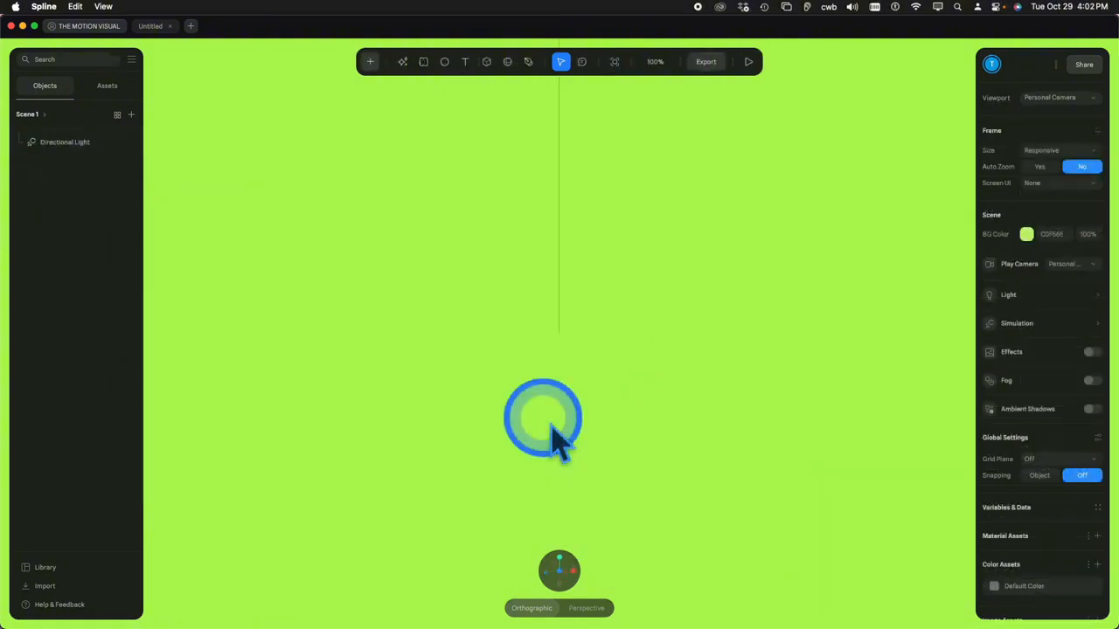
Create a sphere about 807 units in size and reset its position to the scene origin
click(507, 61)
drag(320, 205, 792, 579)
scroll(674, 474, down, 3)
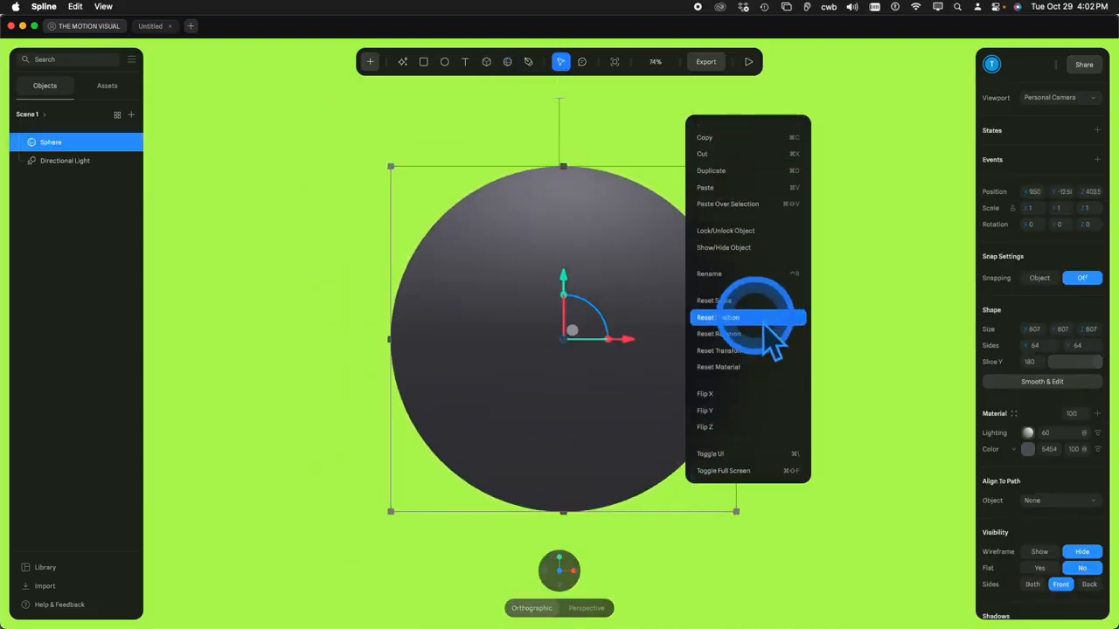
click(766, 331)
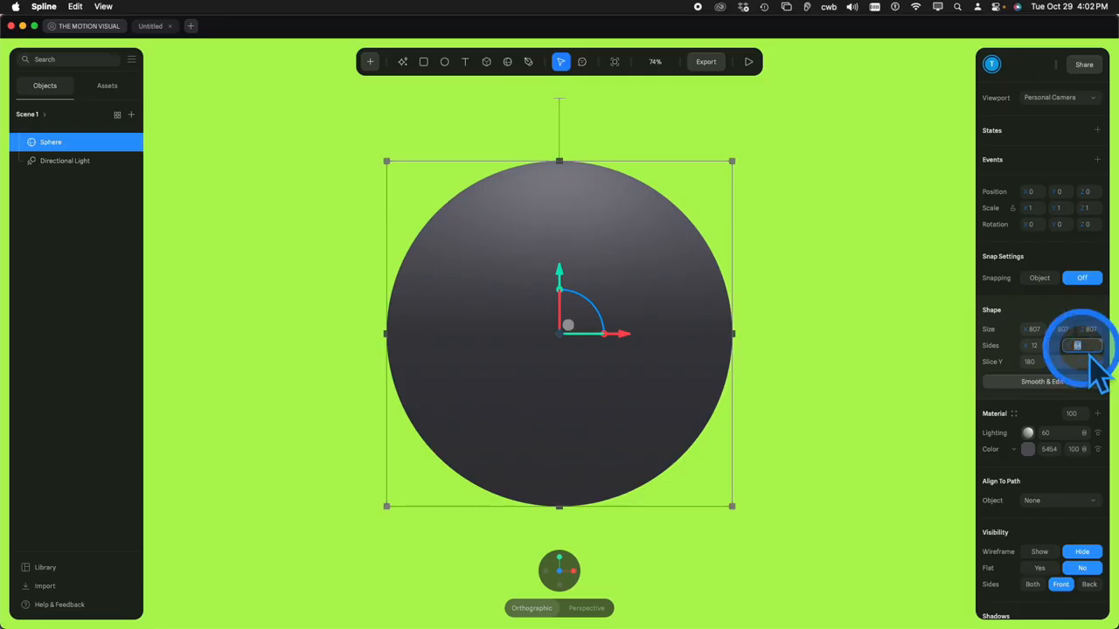
Set the sphere's sides to 12 by 12, and change its color layer to Normal with flat shading enabled
key(Return)
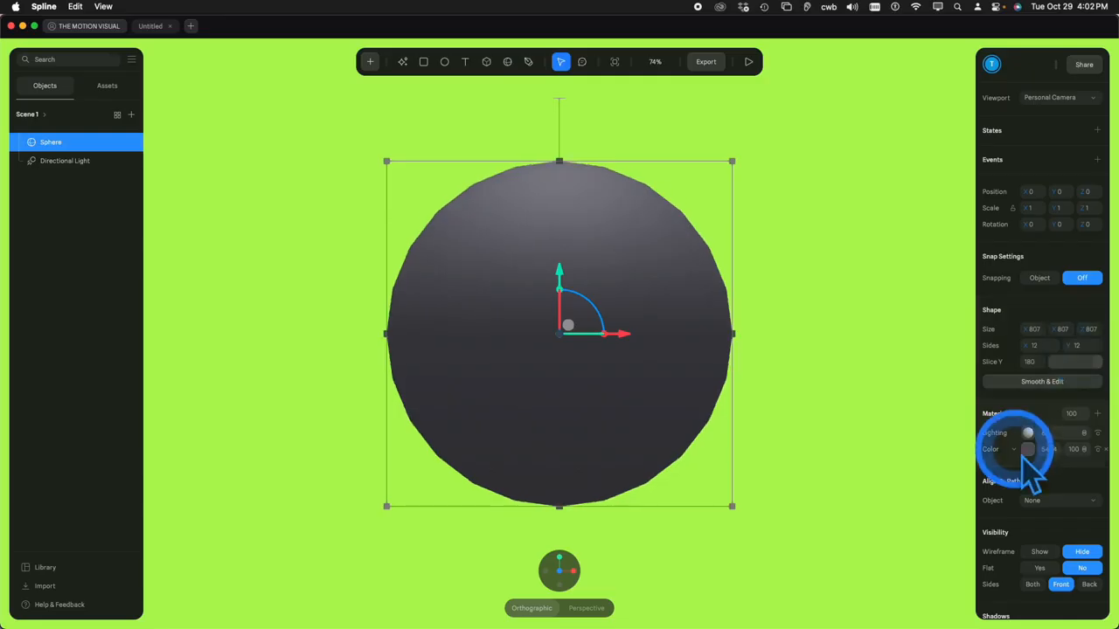
click(1021, 449)
click(1014, 486)
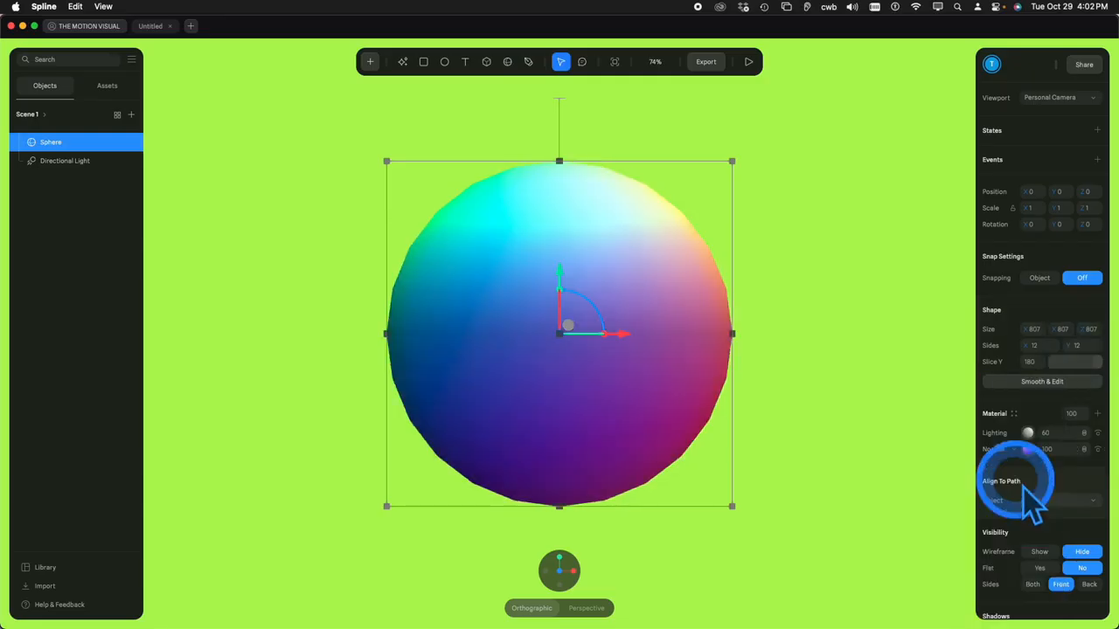
click(1039, 569)
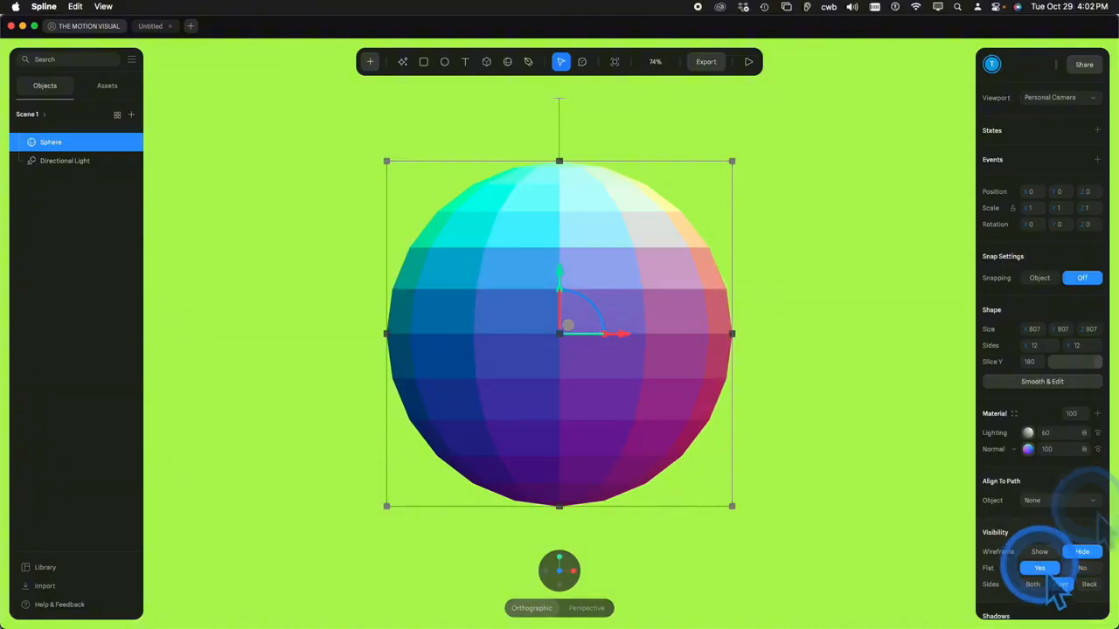
Convert the sphere to an editable mesh with Smooth & Edit and set its subdivision level to 0
click(1042, 382)
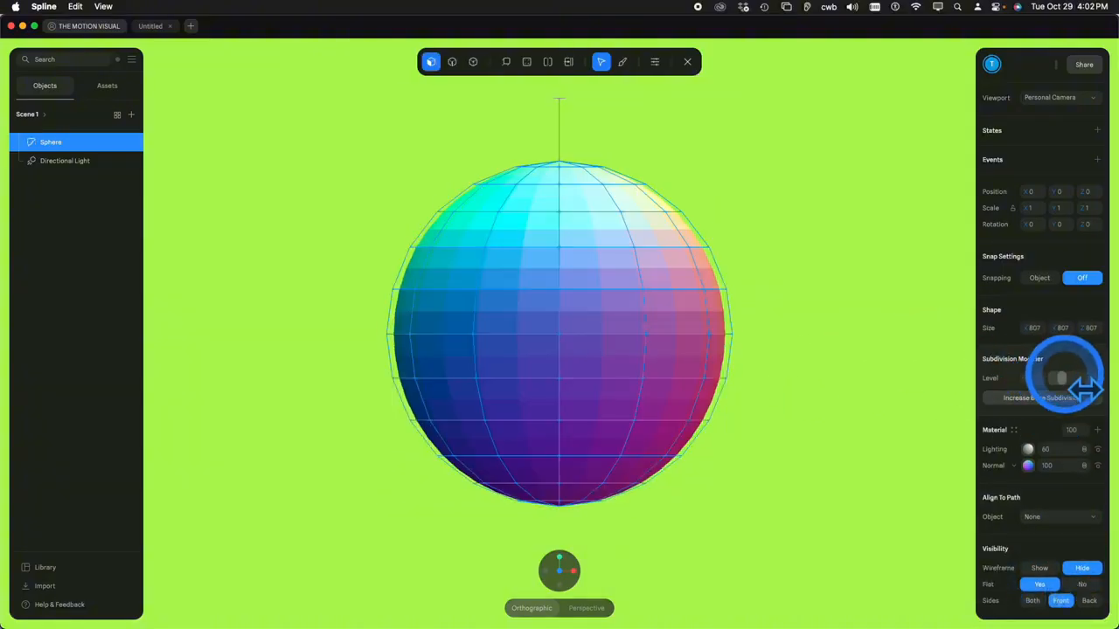
drag(1063, 379, 1051, 379)
click(417, 255)
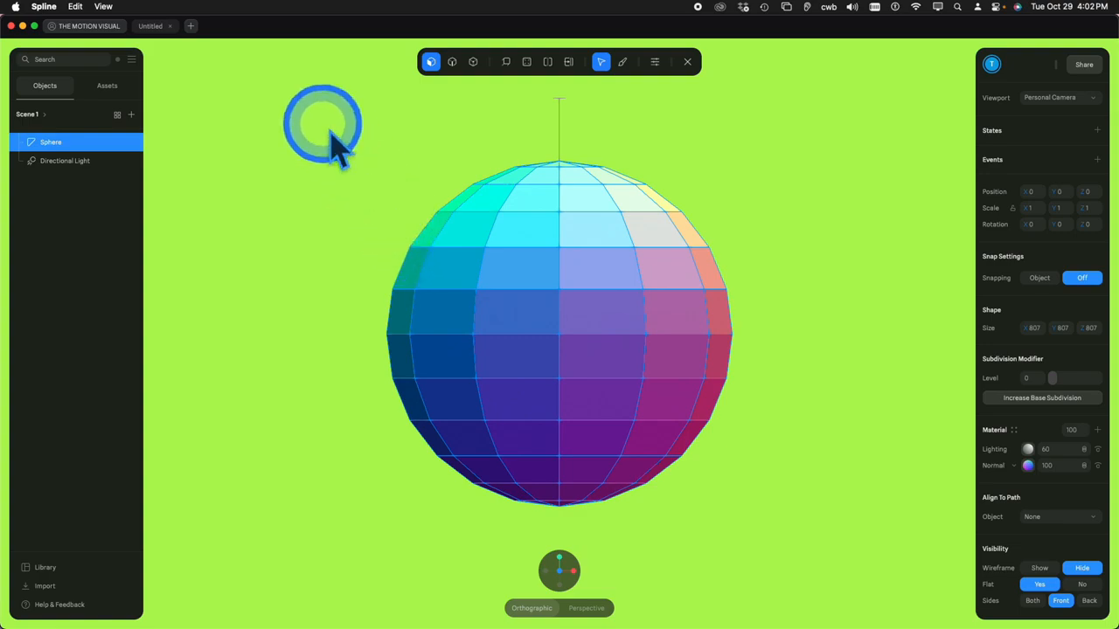
Box-select the faces in the sphere's upper-left quarter and move them slightly upward along the Y axis
drag(266, 101, 562, 334)
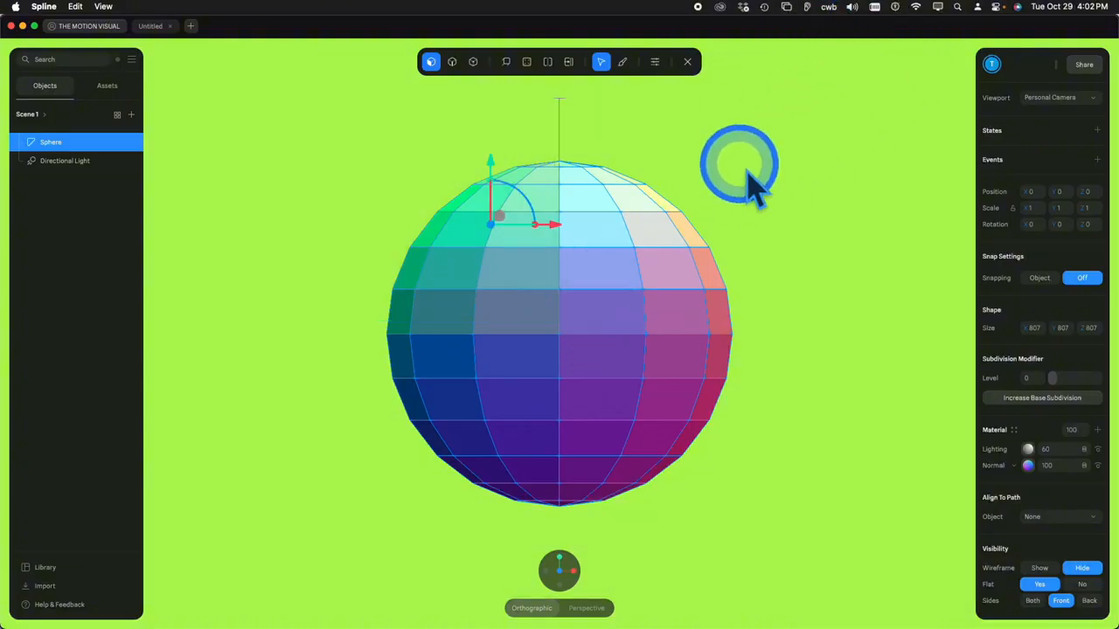
drag(746, 166, 853, 205)
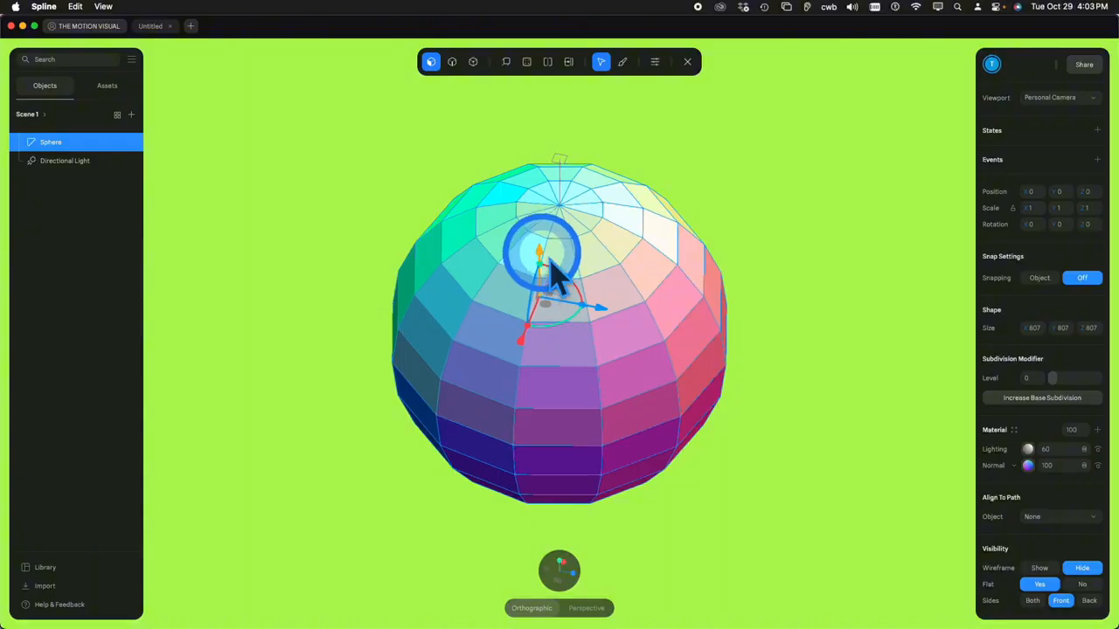
drag(577, 218, 649, 255)
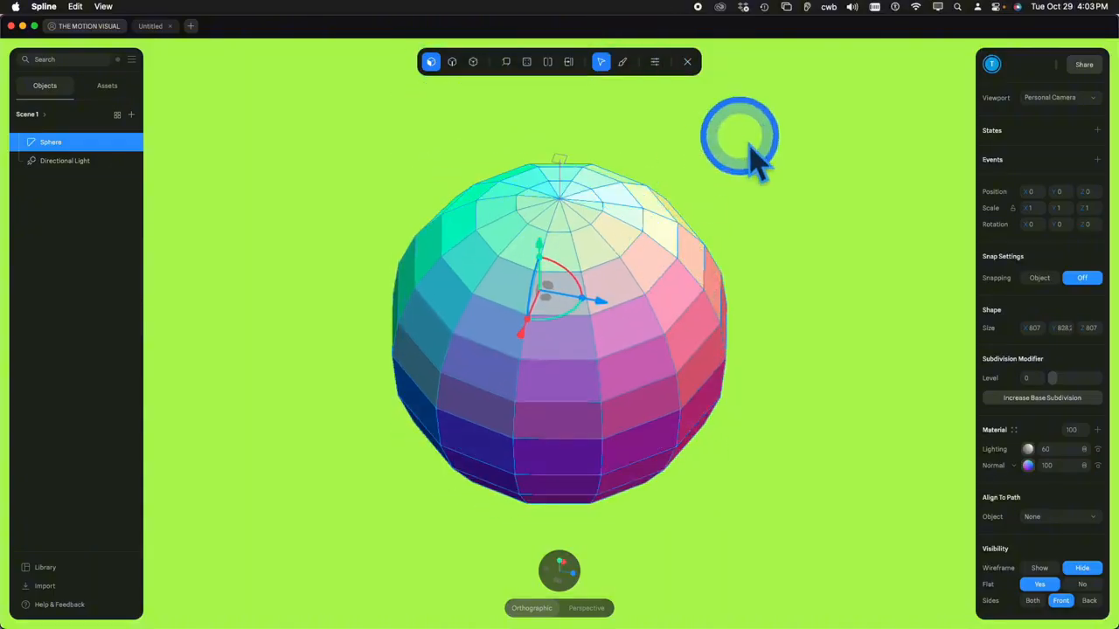